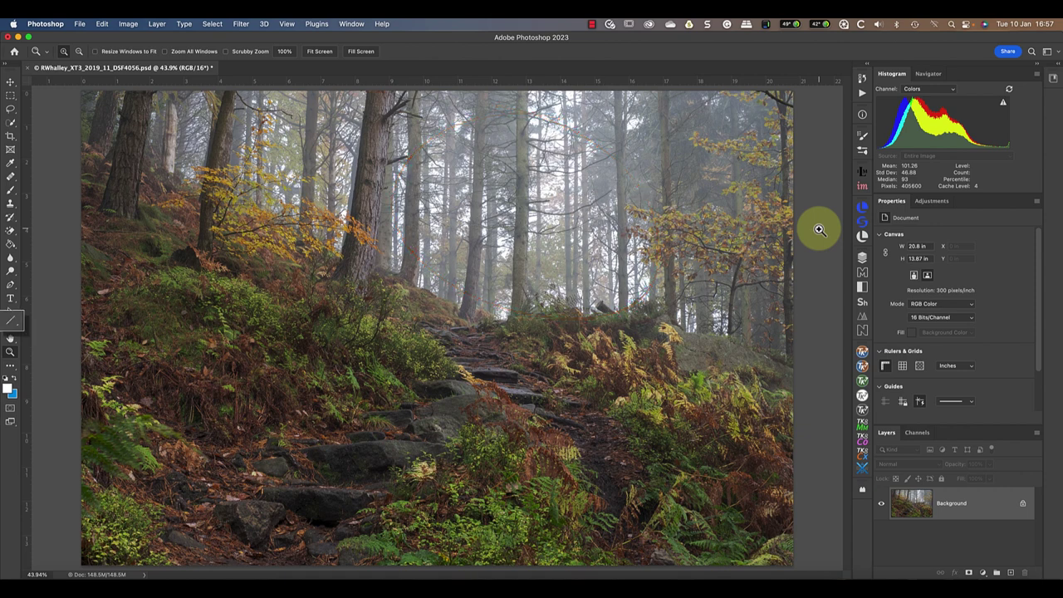
Select the Line tool and set its weight to 80 px.
click(10, 324)
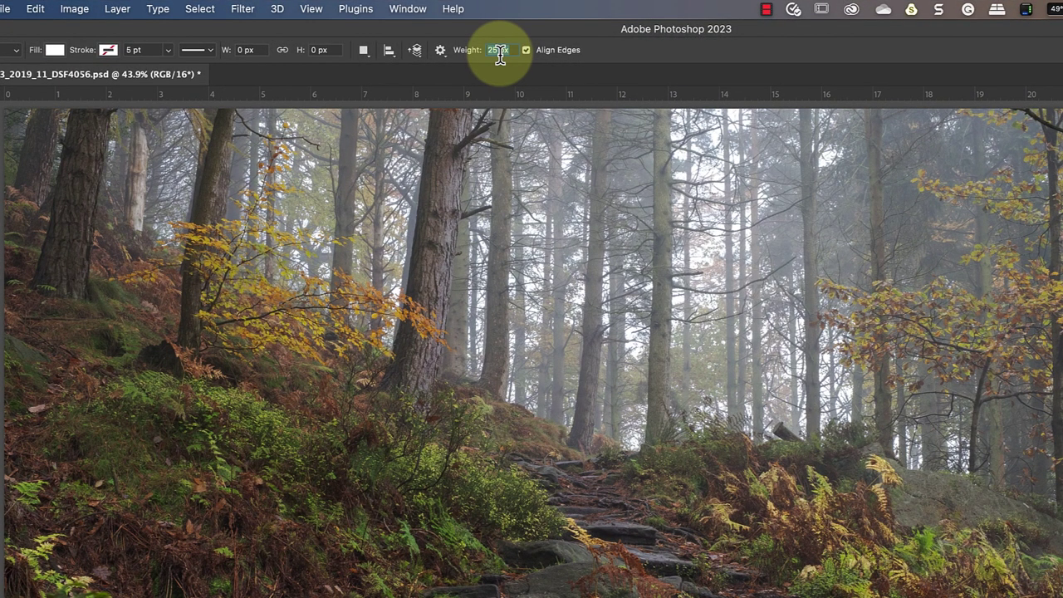
click(498, 50)
text(80)
key(Return)
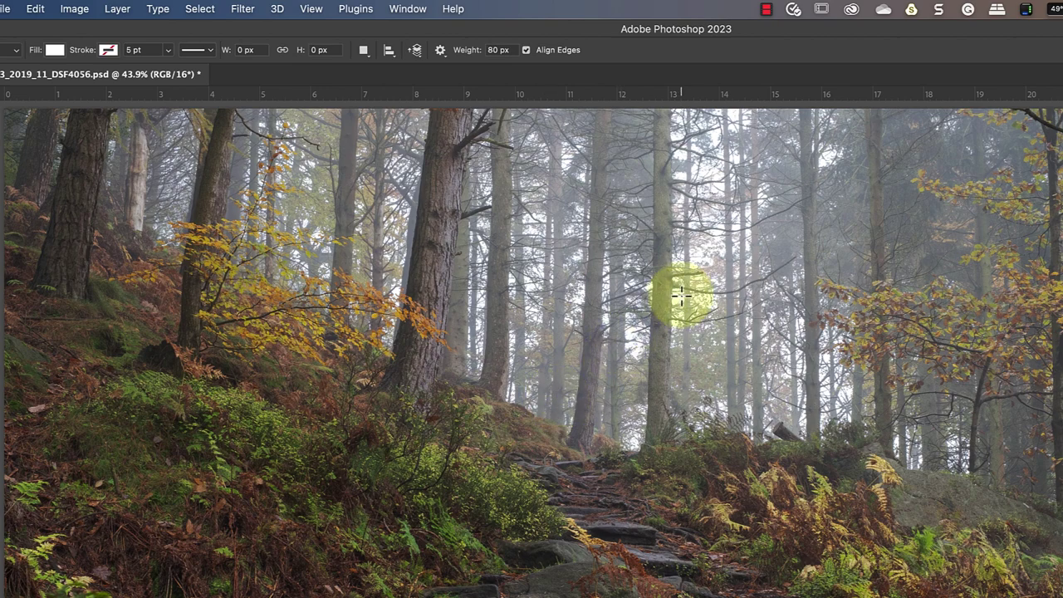
Draw four thick white rays radiating outward from one point in the trees.
drag(679, 295, 449, 512)
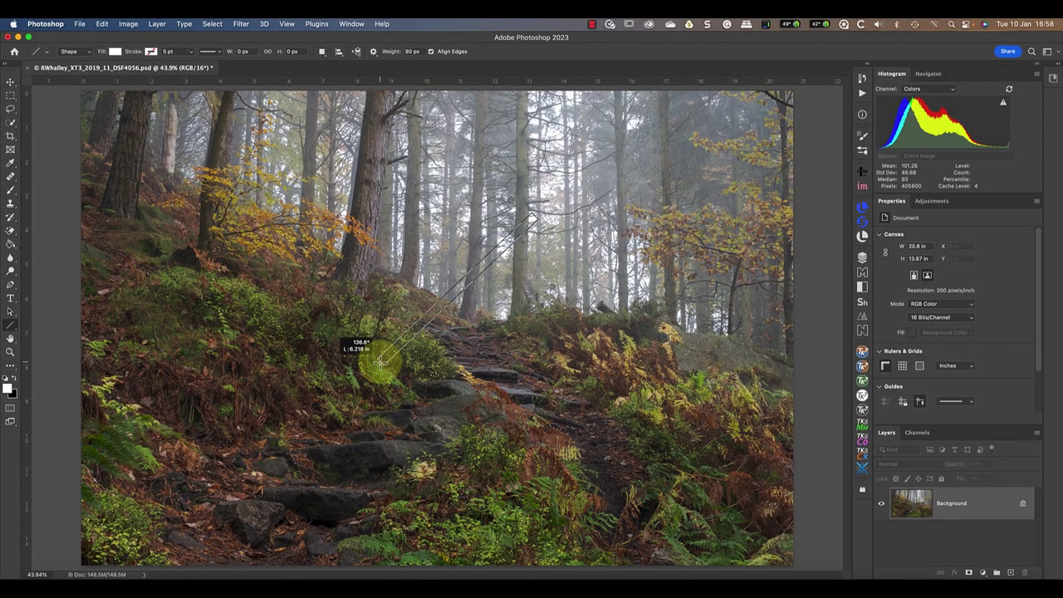
drag(379, 361, 380, 361)
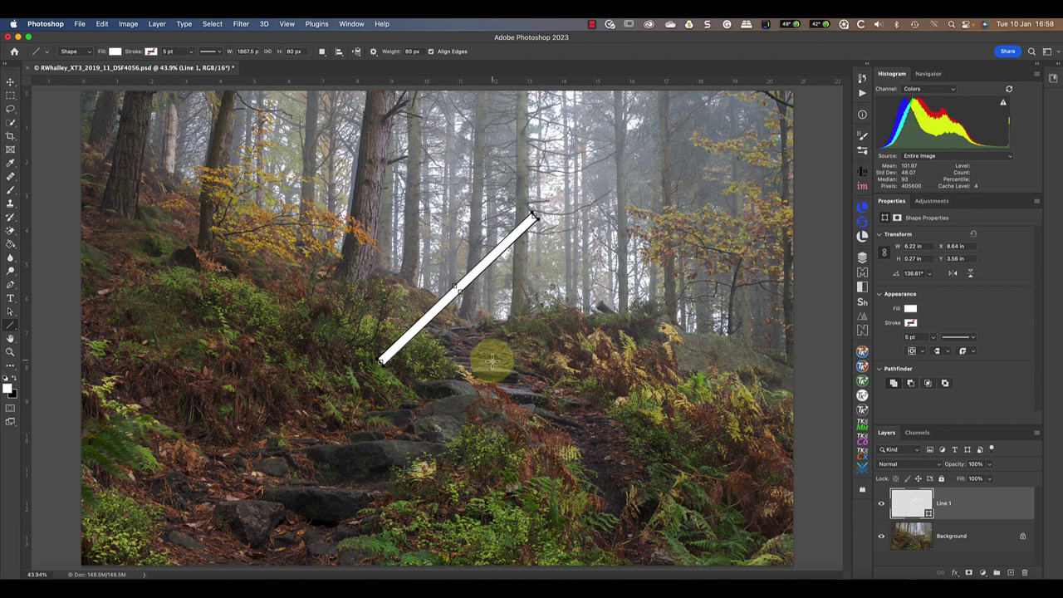
drag(498, 352, 532, 217)
drag(615, 388, 534, 217)
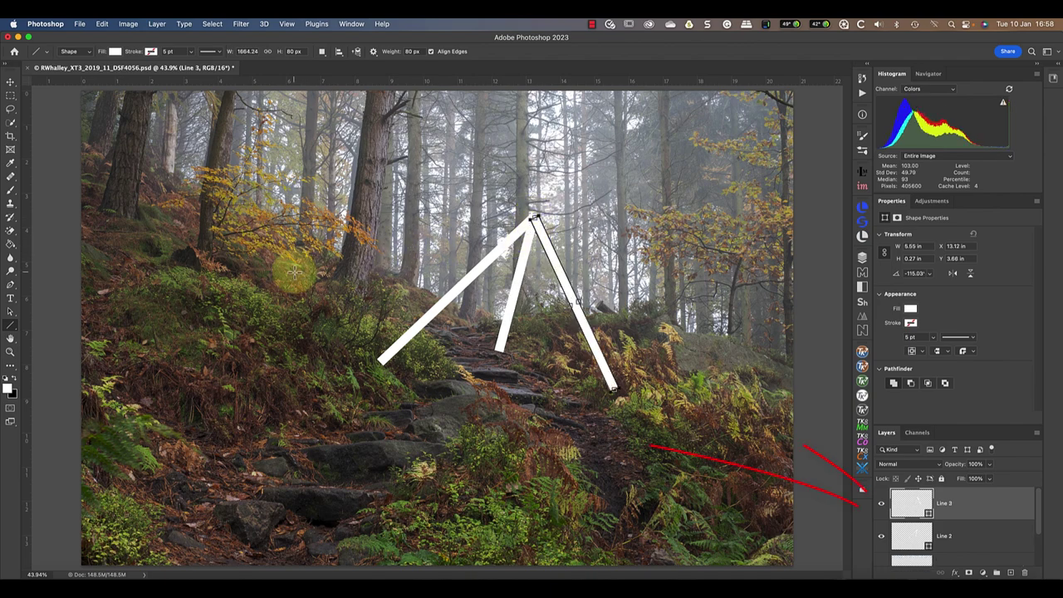
drag(320, 252, 538, 218)
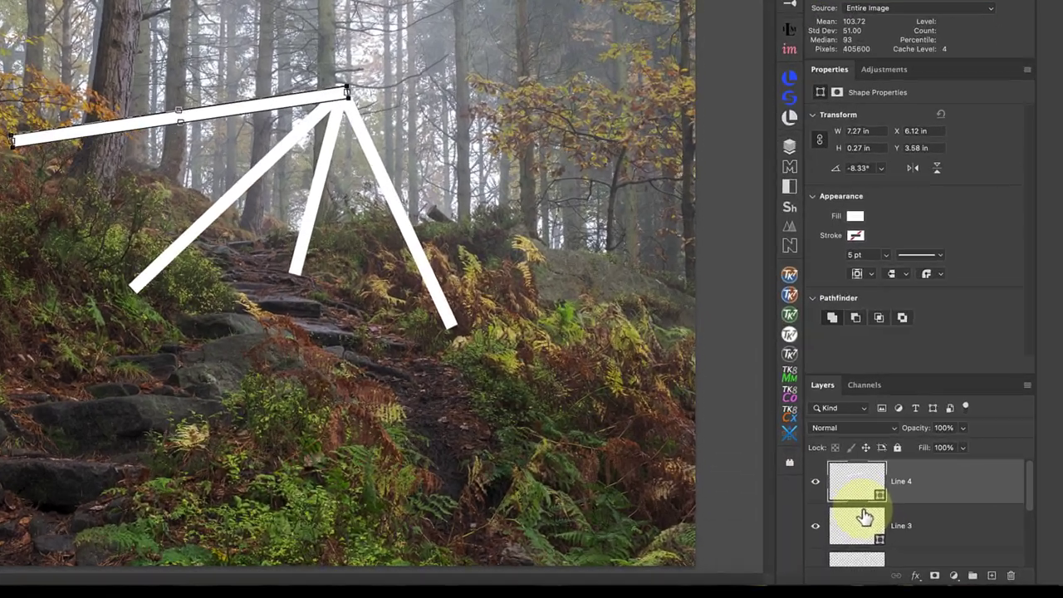
Select all four line layers, merge them into Line 4, and select the Background layer.
scroll(863, 517, down, 3)
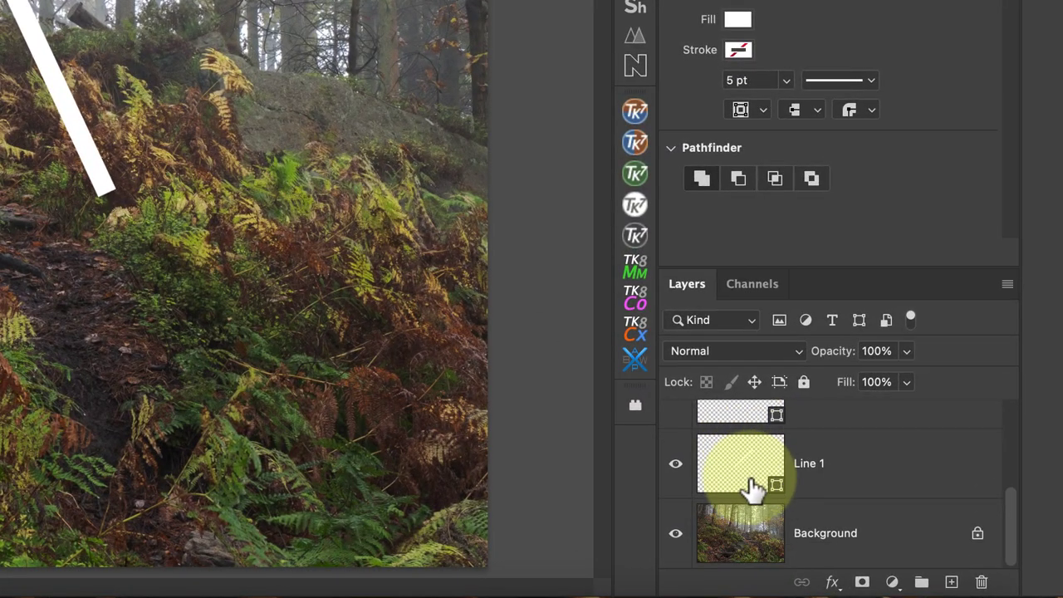
shift+click(745, 484)
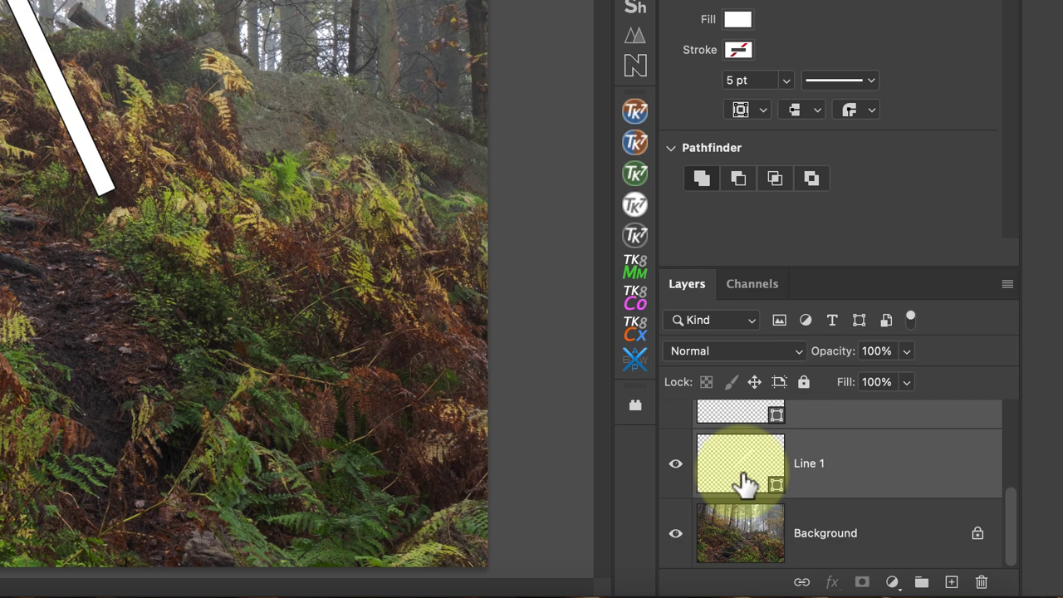
key(super+e)
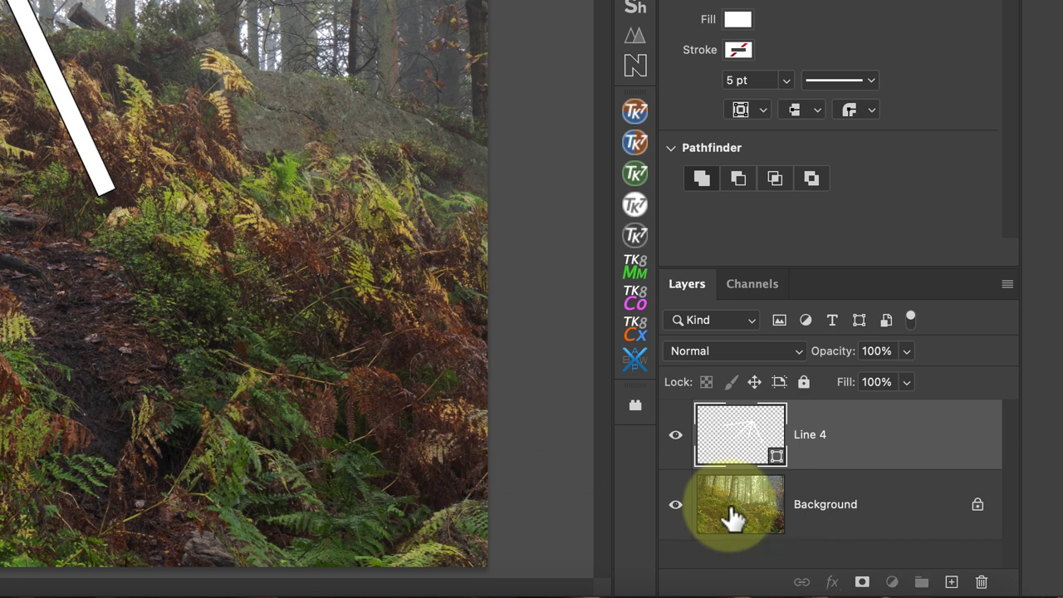
click(732, 519)
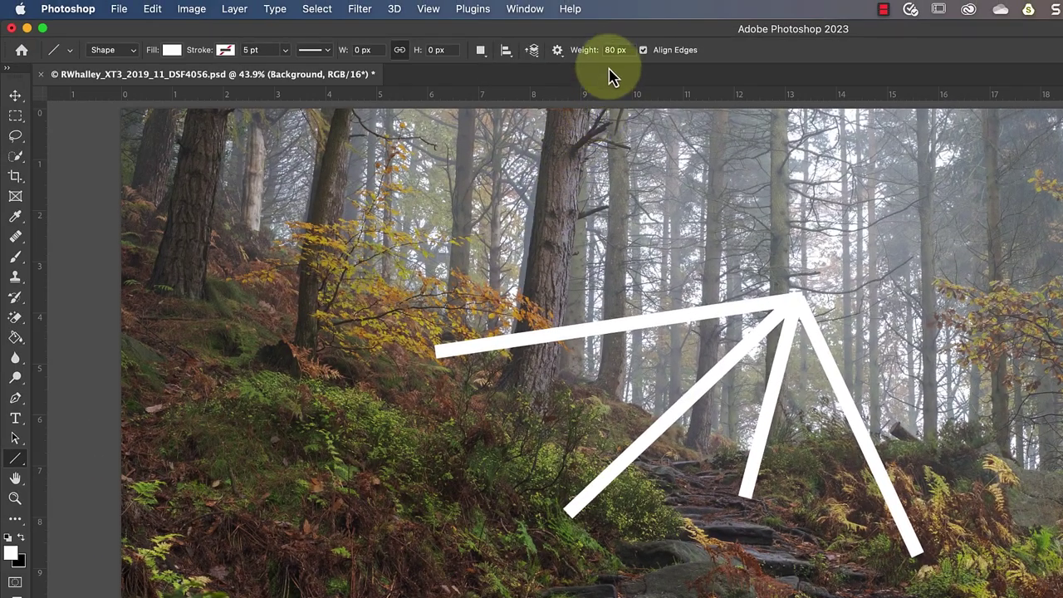
Set the line weight to 50 px and draw six thinner rays into the burst's apex.
click(616, 50)
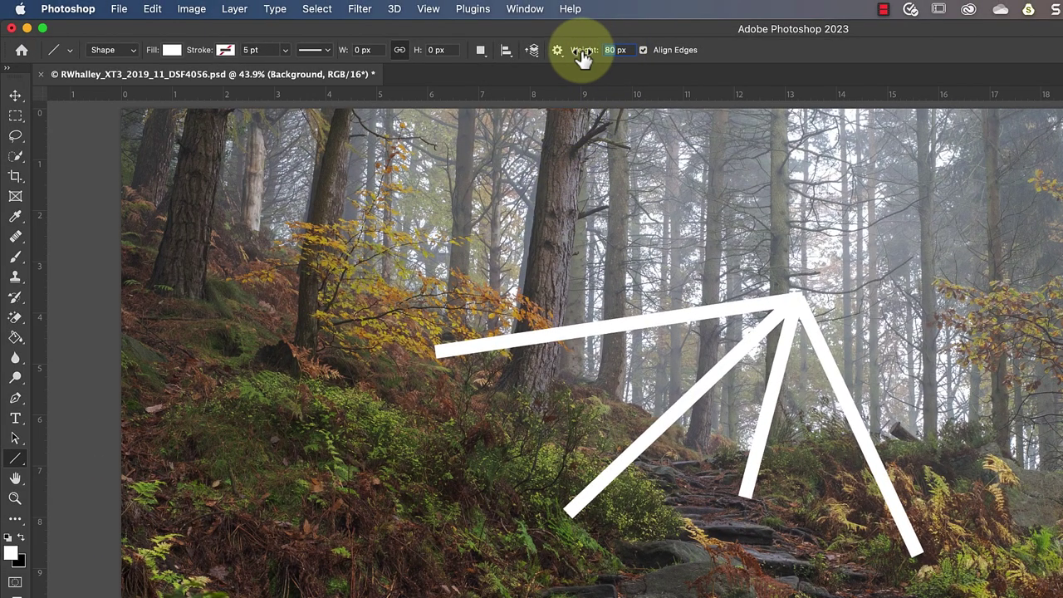
text(50)
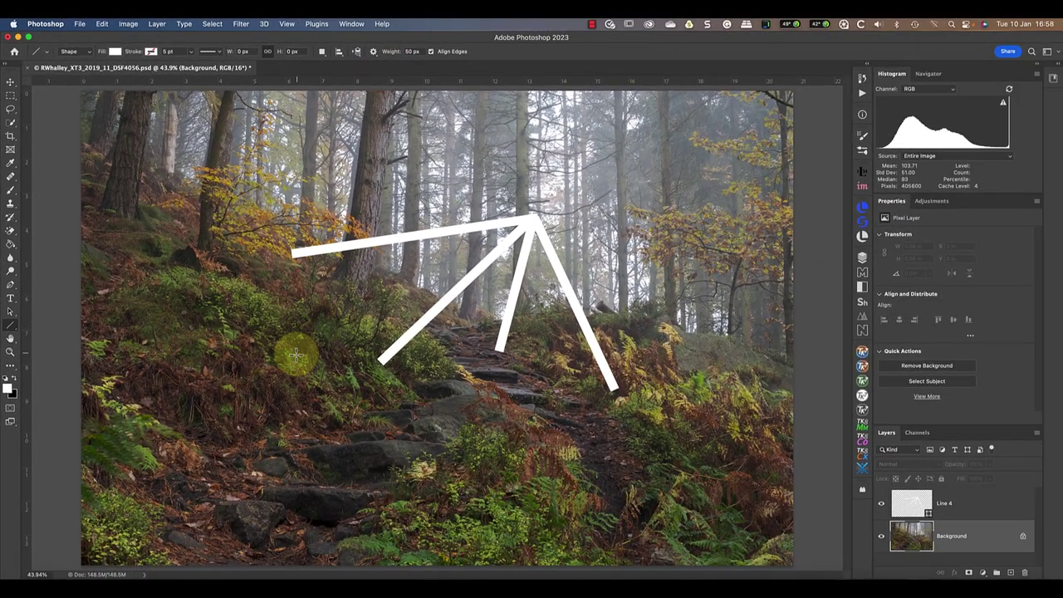
mouse_move(296, 354)
mouse_down()
mouse_move(475, 237)
mouse_move(531, 219)
mouse_up()
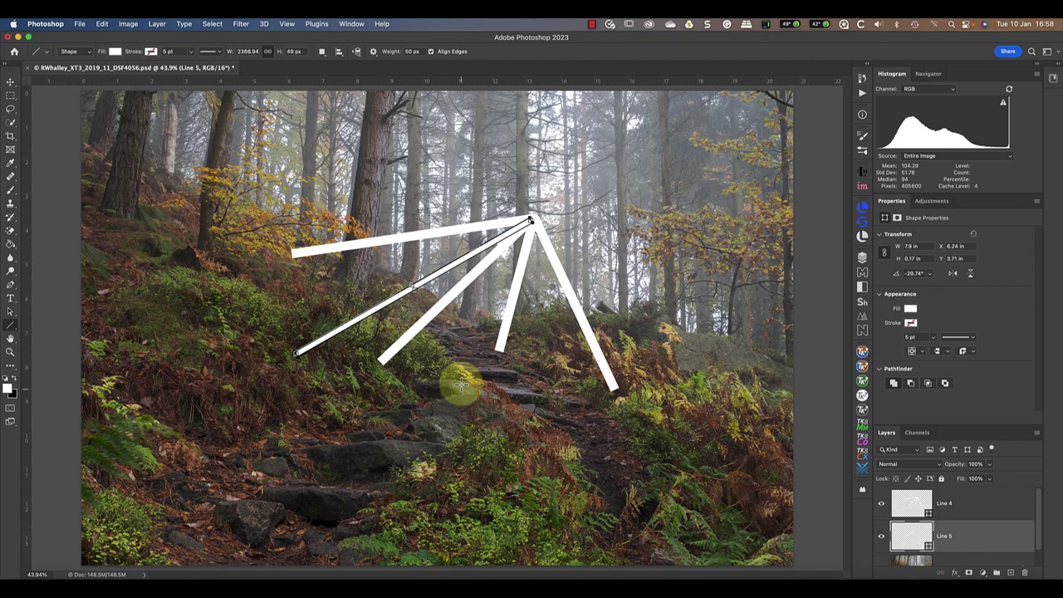
drag(463, 380, 531, 219)
drag(561, 424, 535, 221)
drag(643, 199, 538, 217)
drag(566, 130, 533, 217)
drag(453, 133, 529, 218)
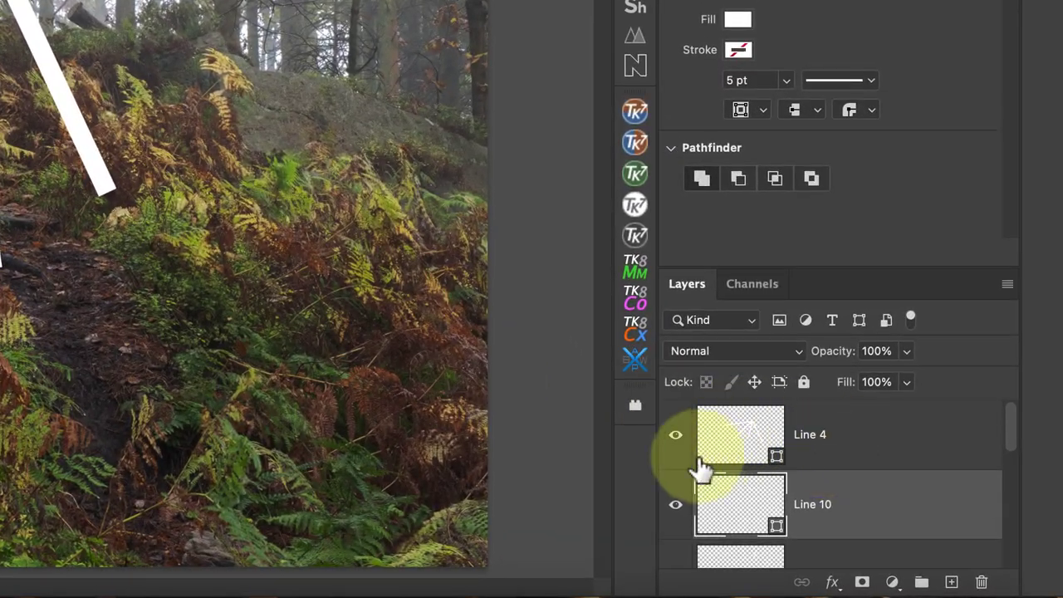
Merge the new ray layers with Line 4, then select the Background layer.
click(725, 441)
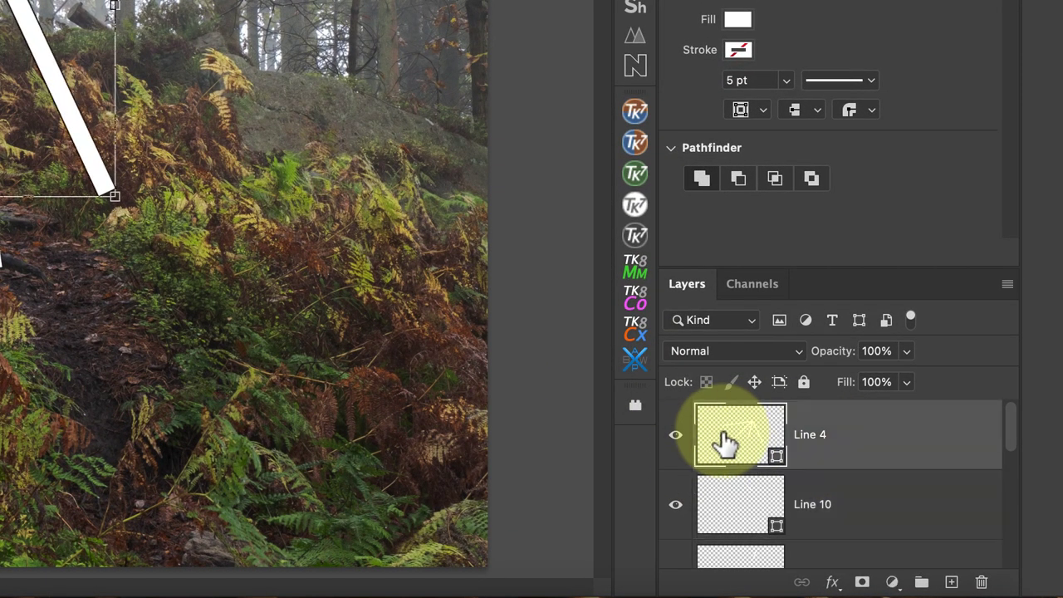
scroll(724, 441, down, 6)
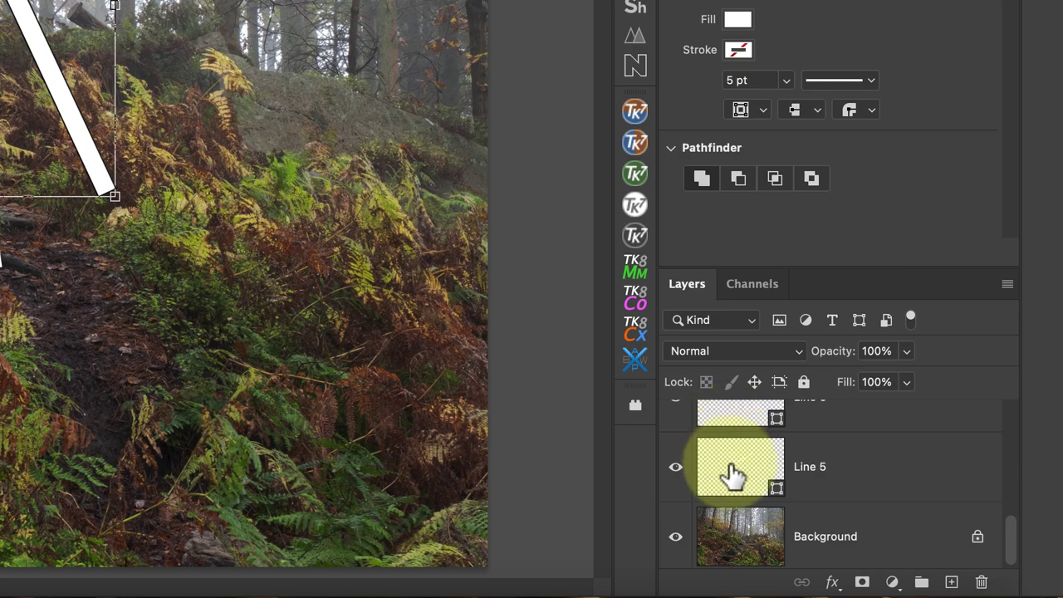
key(ctrl+e)
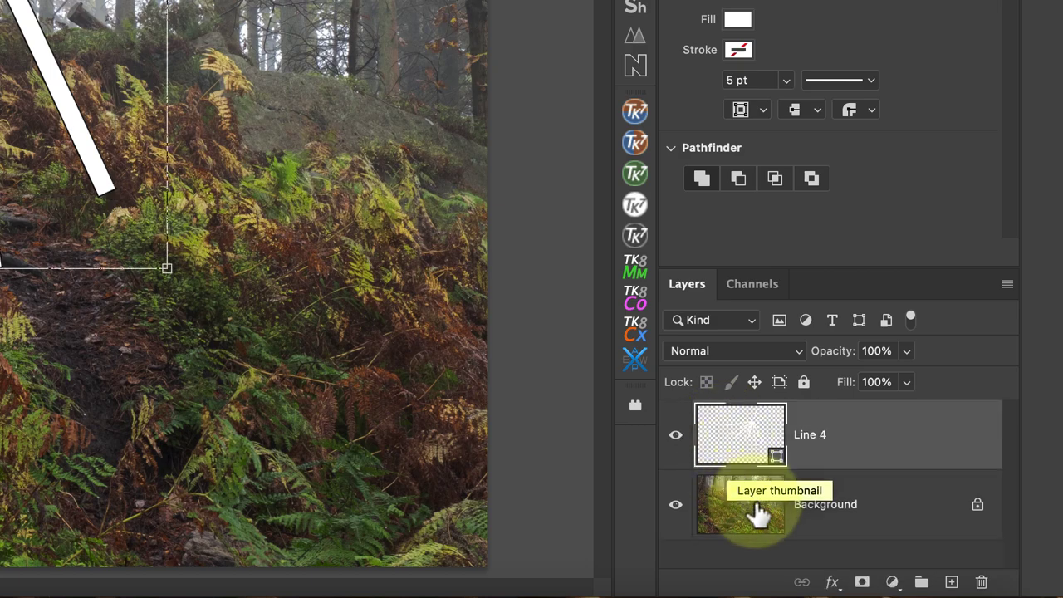
click(760, 517)
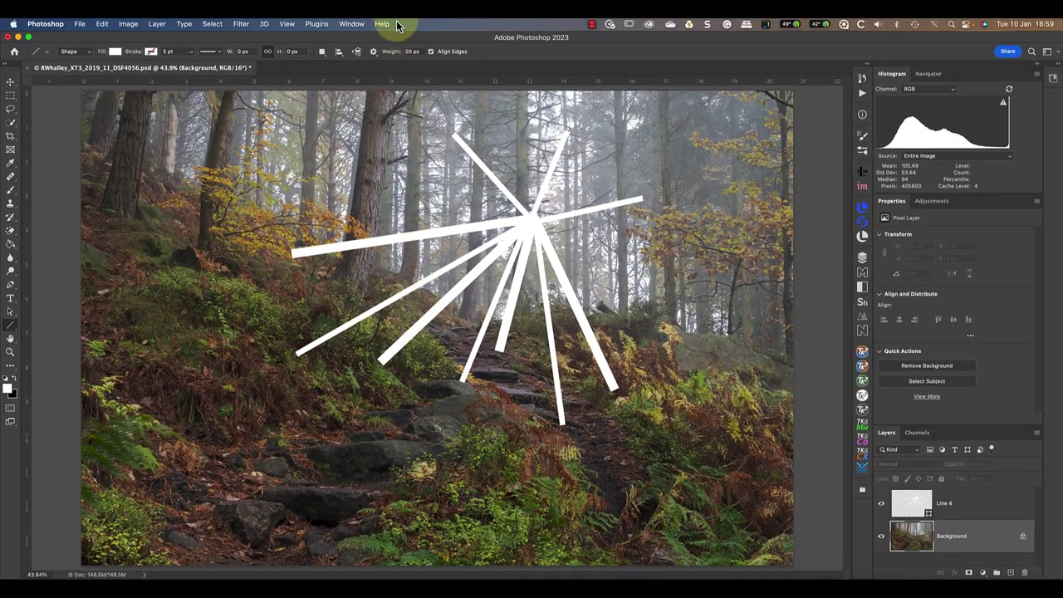
Set a thinner 25 px weight and draw nine thin rays into the burst centre.
click(411, 52)
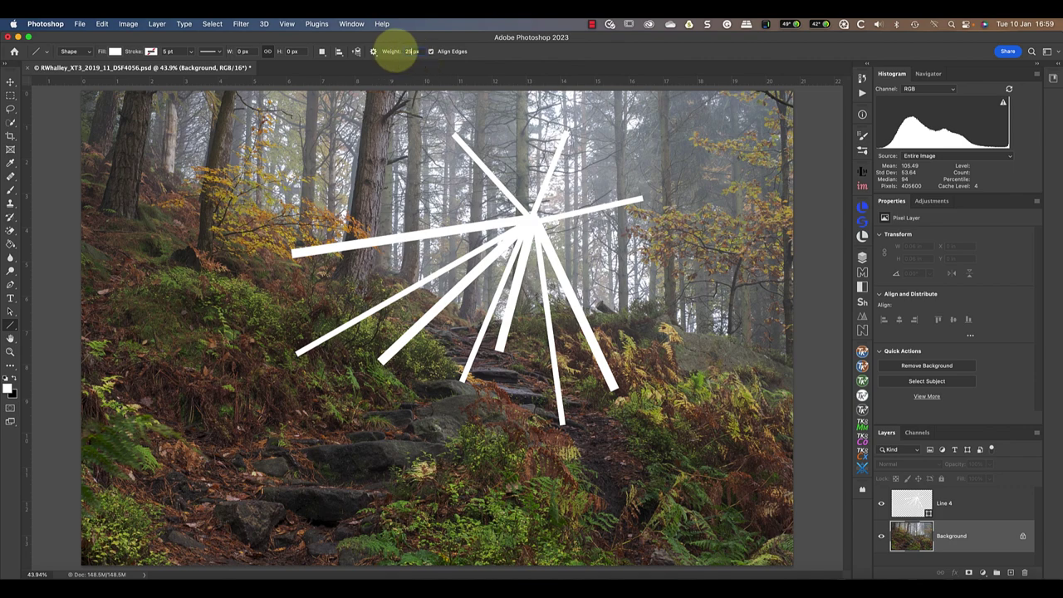
drag(247, 326, 531, 223)
drag(526, 452, 531, 223)
drag(409, 390, 529, 223)
mouse_move(564, 357)
mouse_down()
mouse_move(558, 291)
mouse_move(540, 226)
mouse_move(529, 223)
mouse_up()
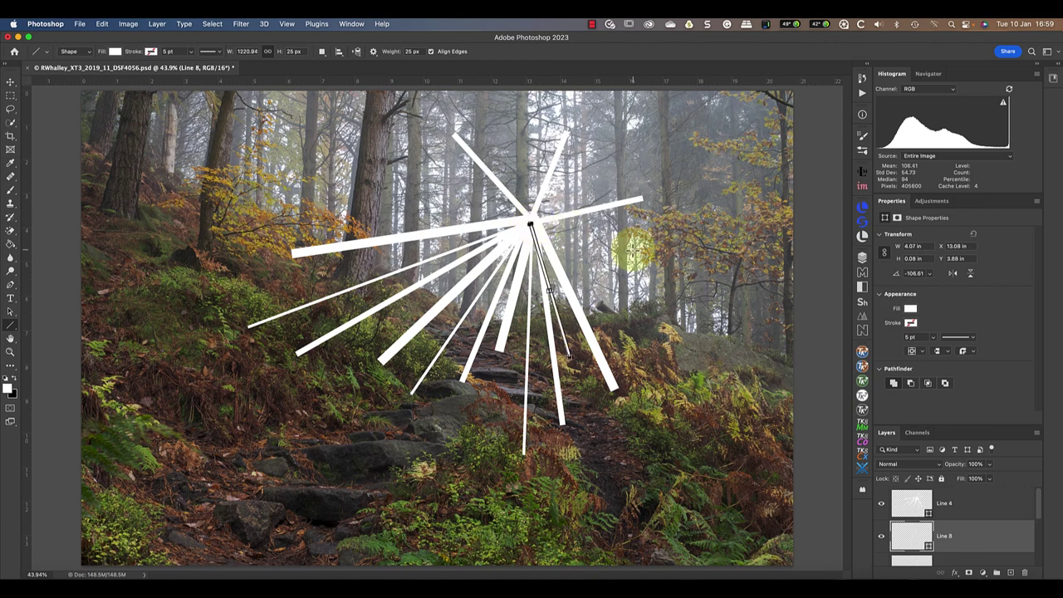
drag(633, 250, 522, 222)
drag(581, 178, 536, 219)
drag(520, 130, 532, 218)
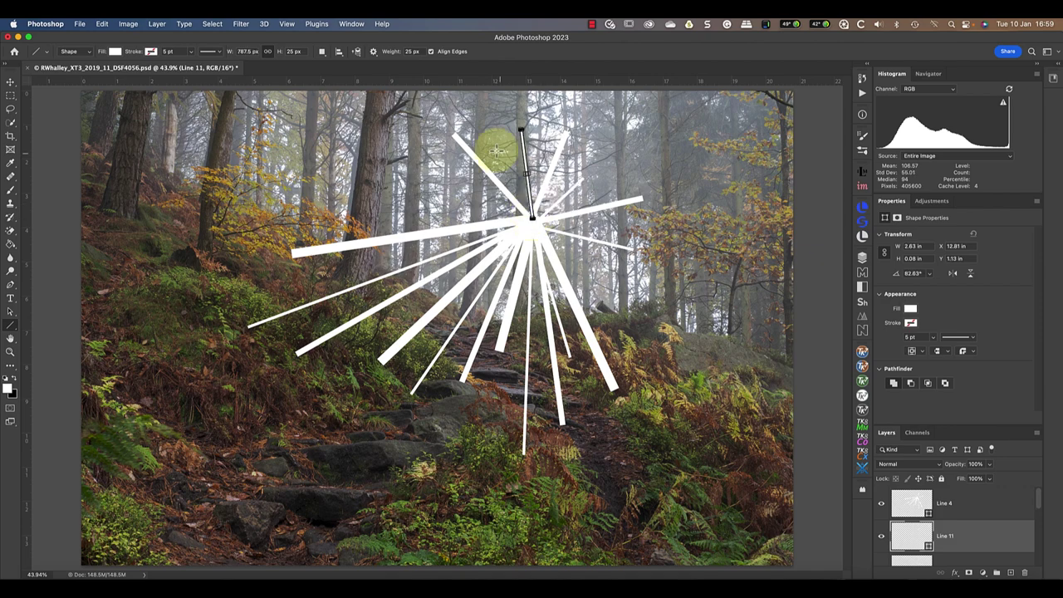
drag(490, 147, 536, 224)
drag(398, 181, 531, 220)
Merge the new line layers into Line 4 and select the Background layer.
click(911, 502)
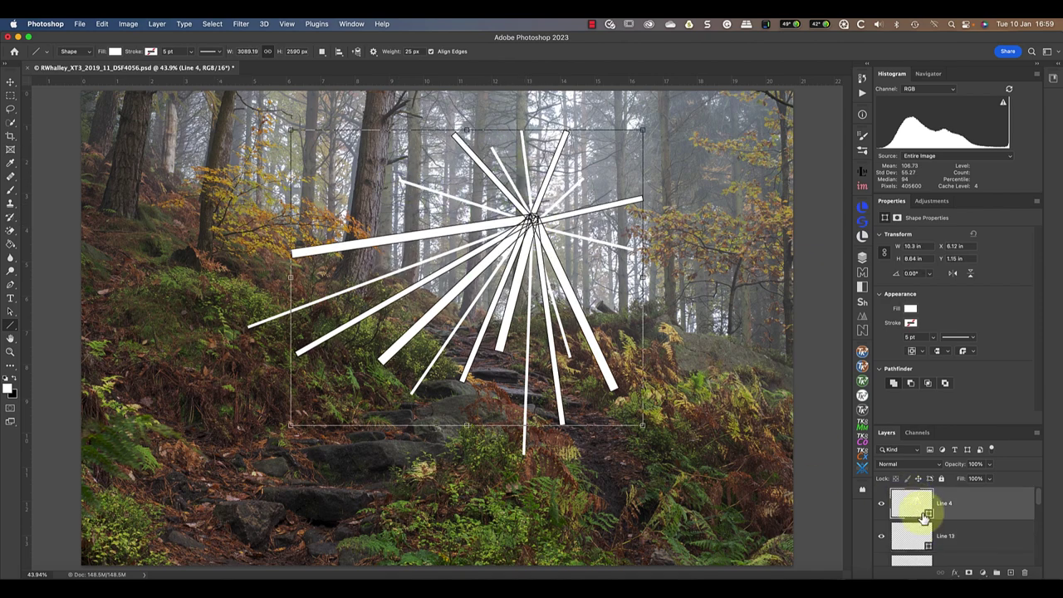
scroll(918, 506, down, 5)
scroll(924, 519, down, 2)
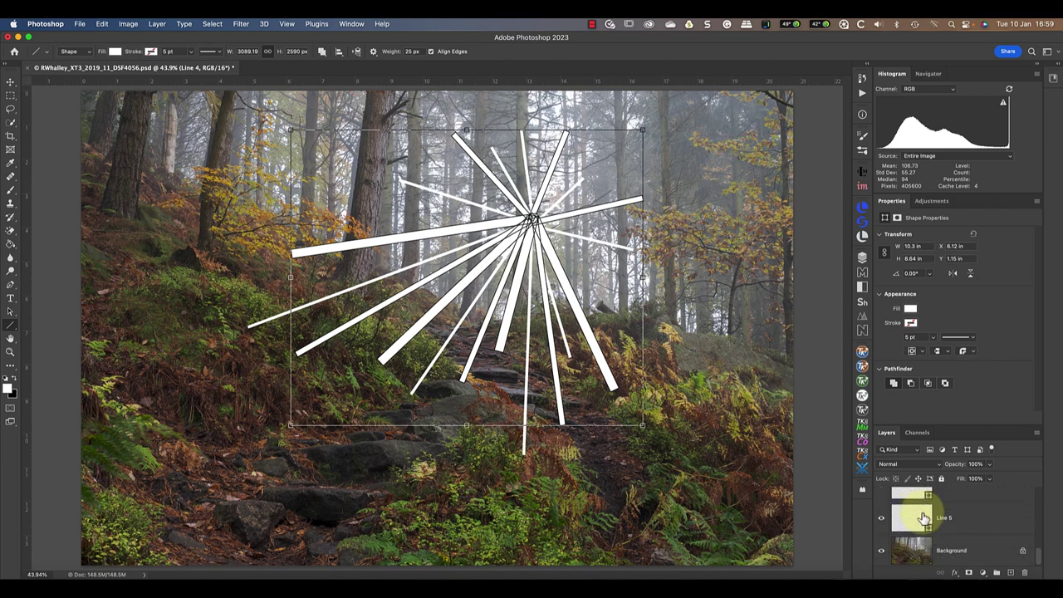
shift+click(925, 519)
key(ctrl+e)
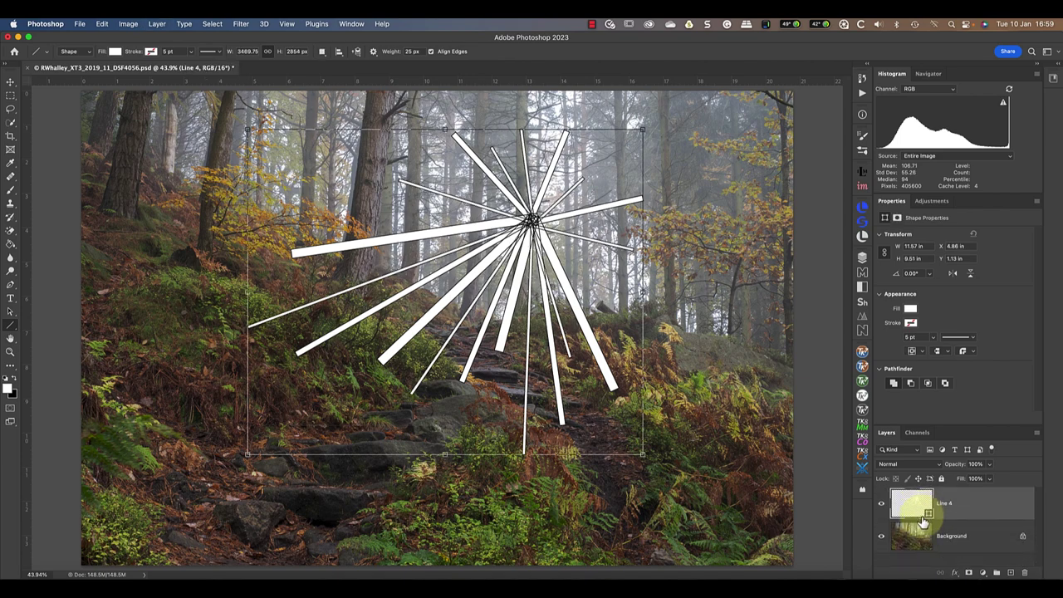
click(907, 541)
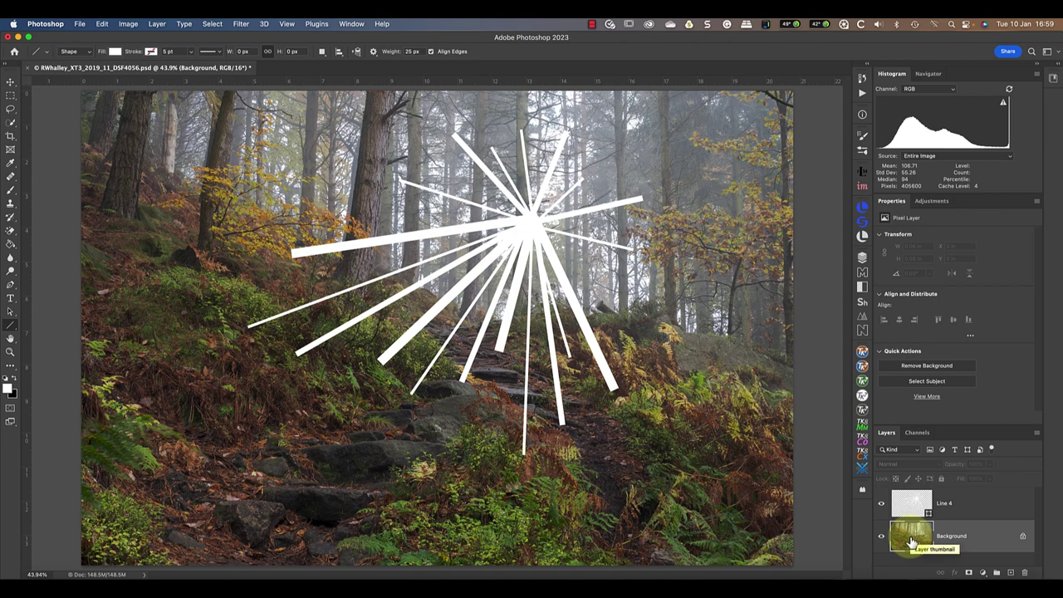
Switch to the Move tool and select the Line 4 starburst layer.
click(10, 82)
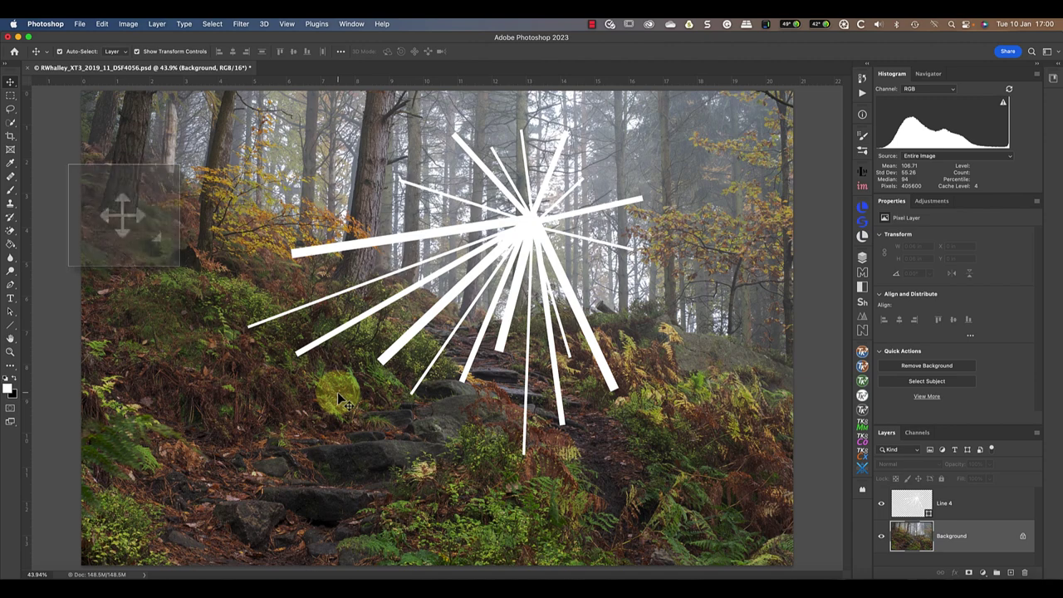
click(533, 226)
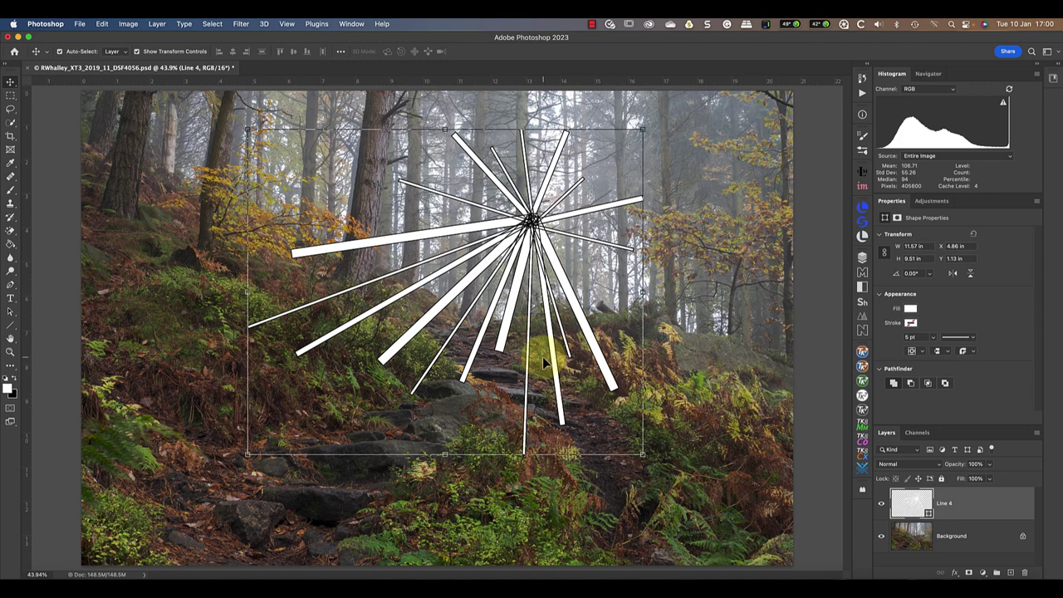
Hide Line 4 and add a vertical guide, positioned at about 10.9 in.
click(882, 503)
click(286, 23)
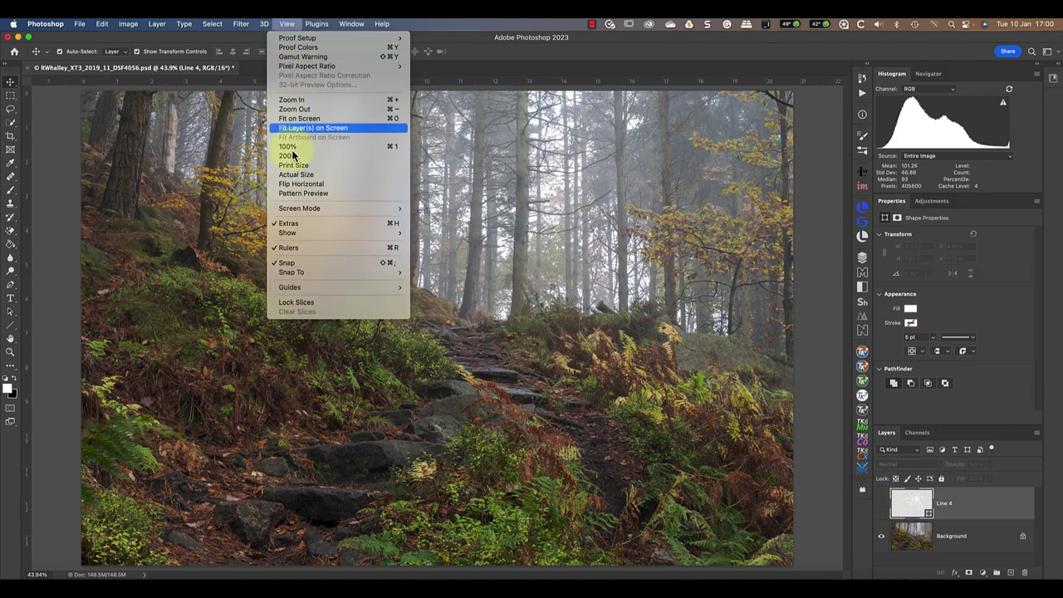
mouse_move(398, 287)
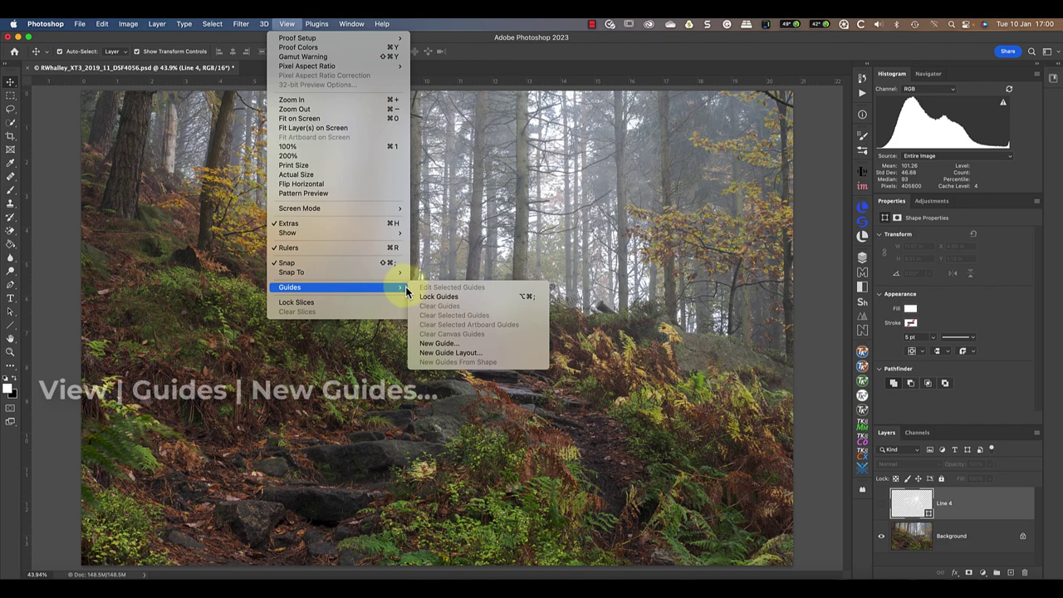
click(452, 344)
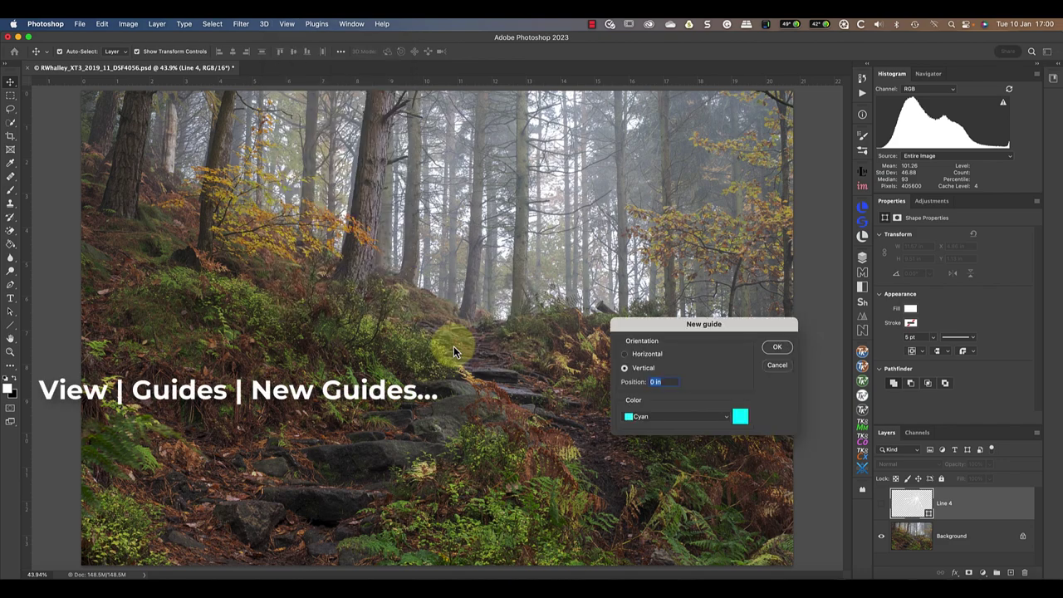
click(776, 347)
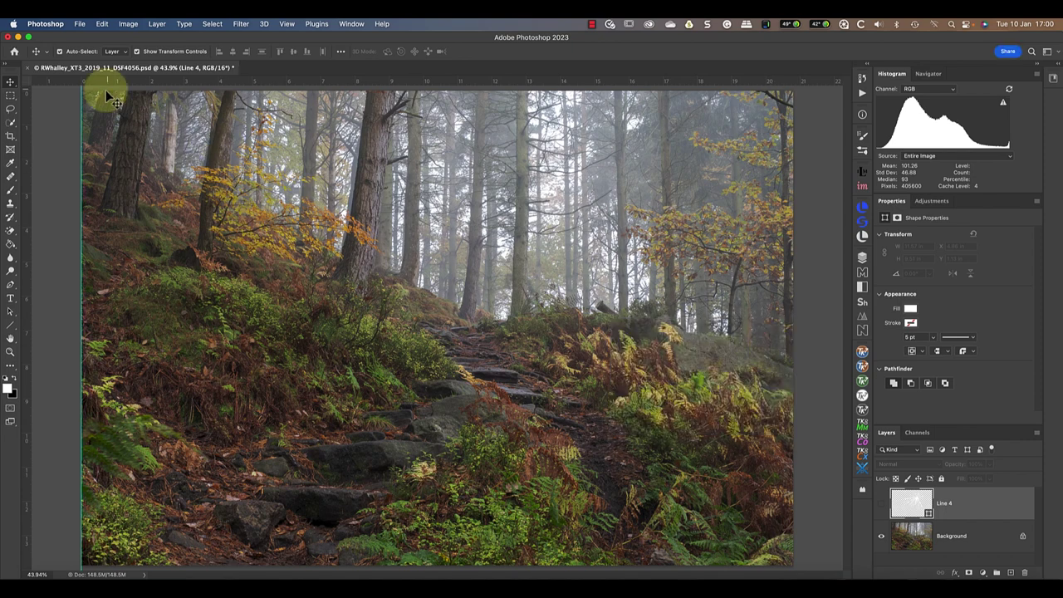
drag(81, 89, 437, 113)
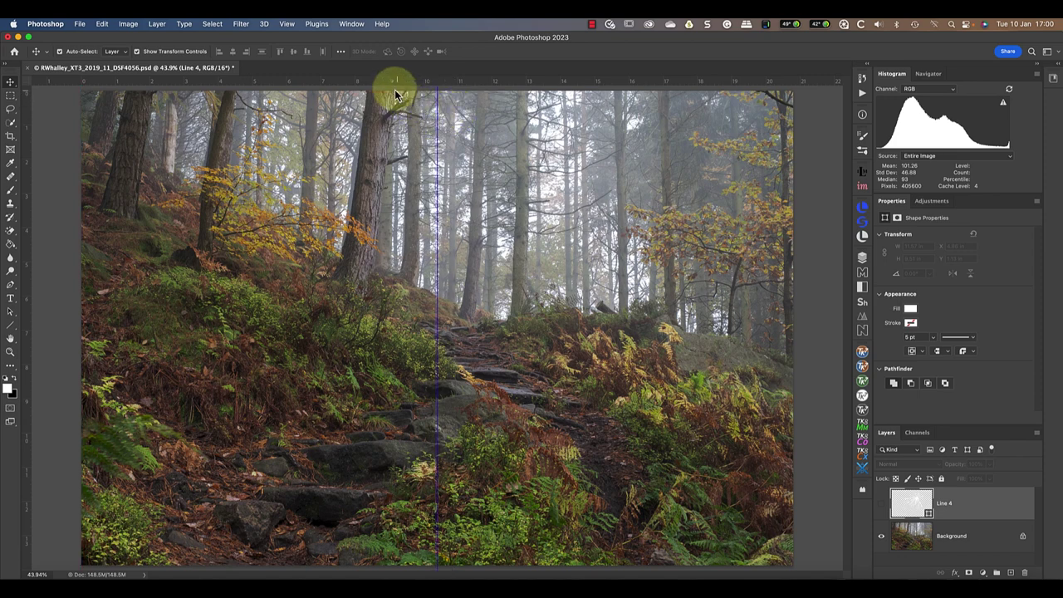
Add a horizontal guide and move it down to about 7.3 in.
click(287, 24)
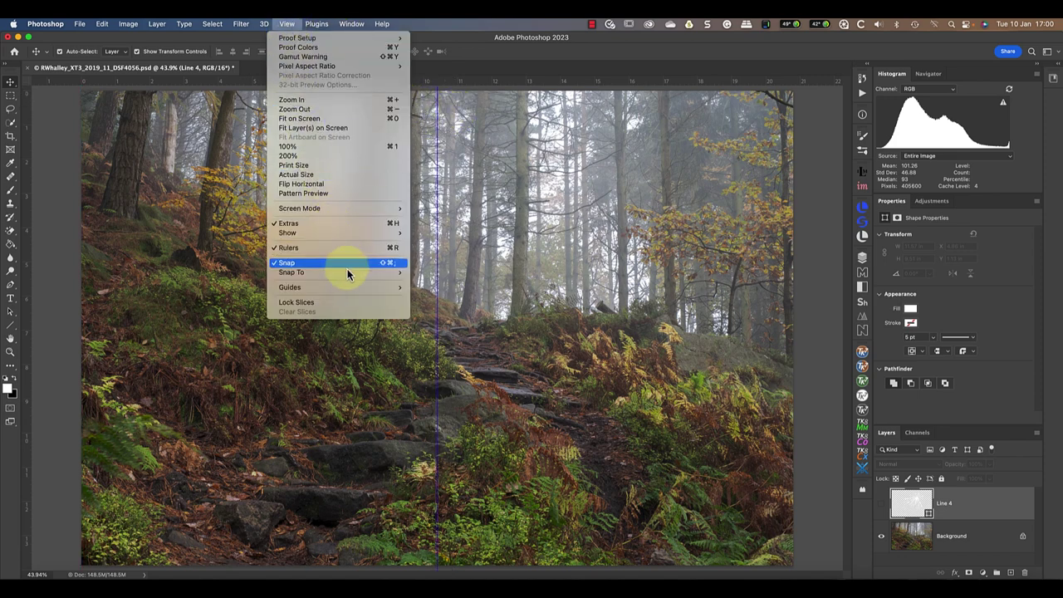
mouse_move(379, 288)
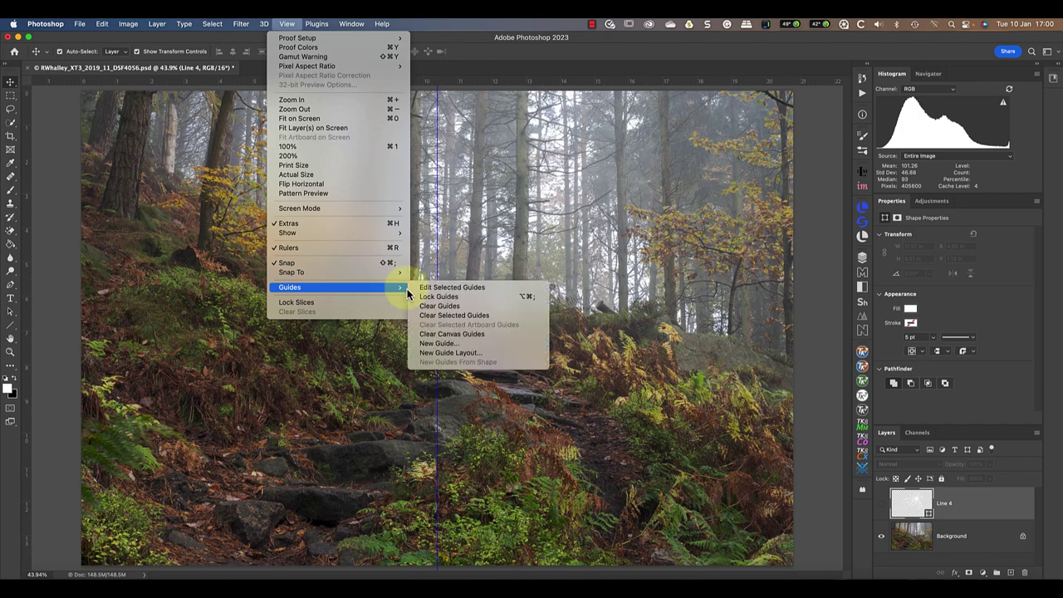
click(447, 344)
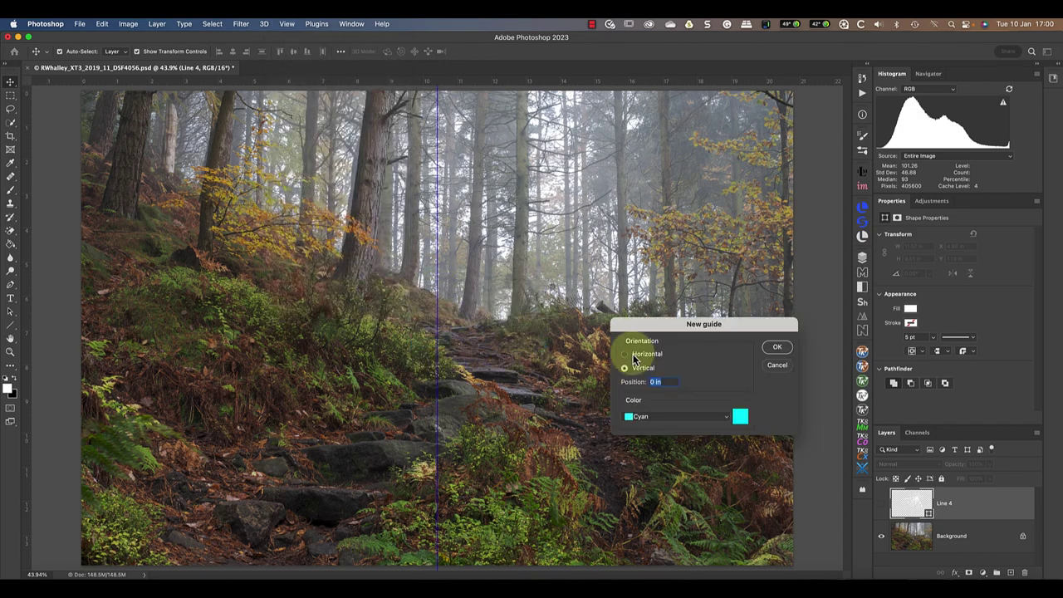
click(774, 347)
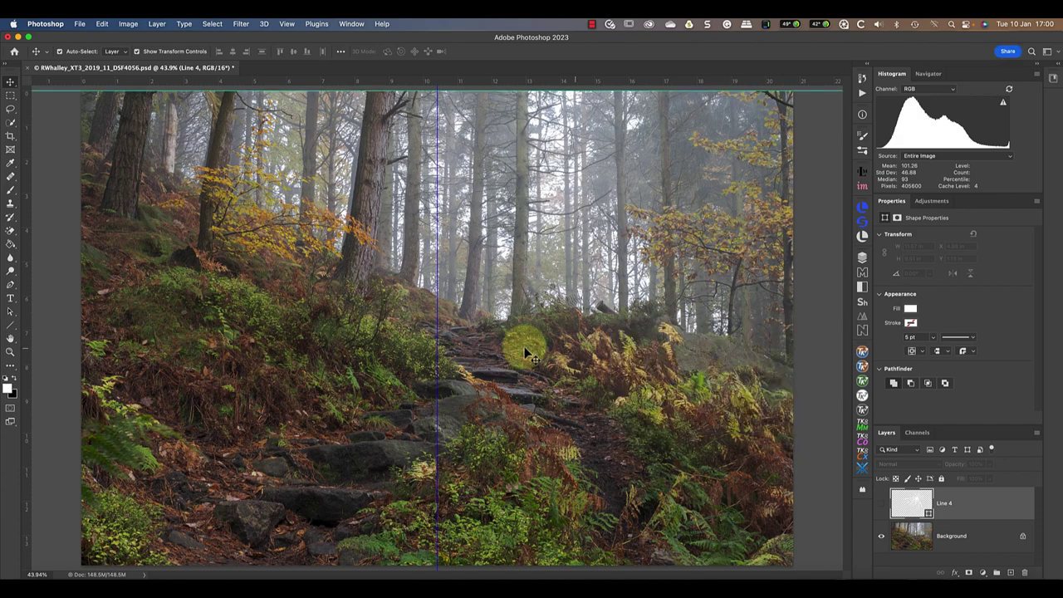
drag(61, 91, 50, 329)
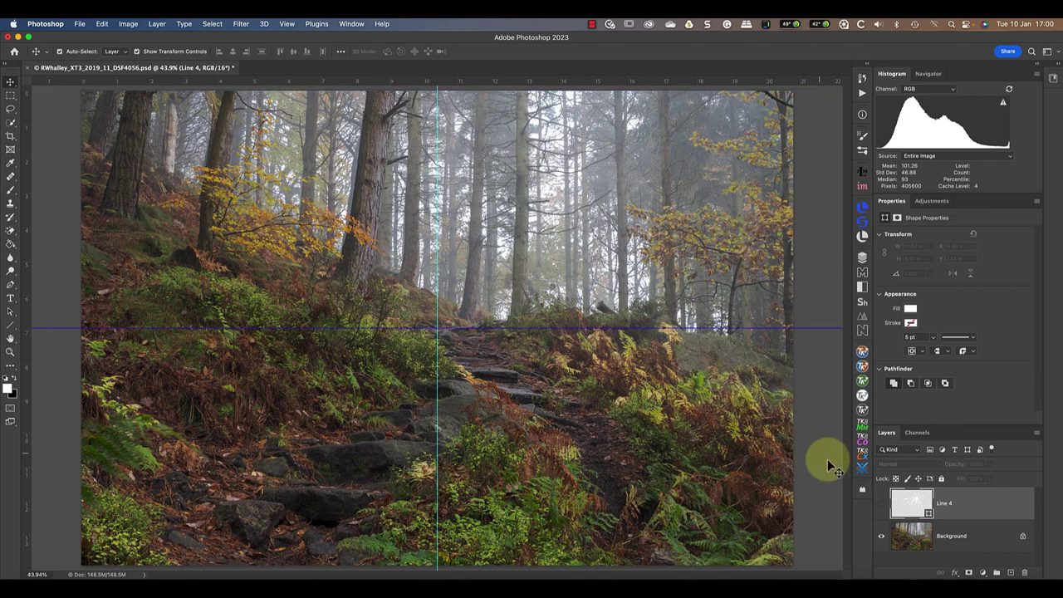
Show Line 4 again and centre the starburst on the guide intersection.
click(881, 503)
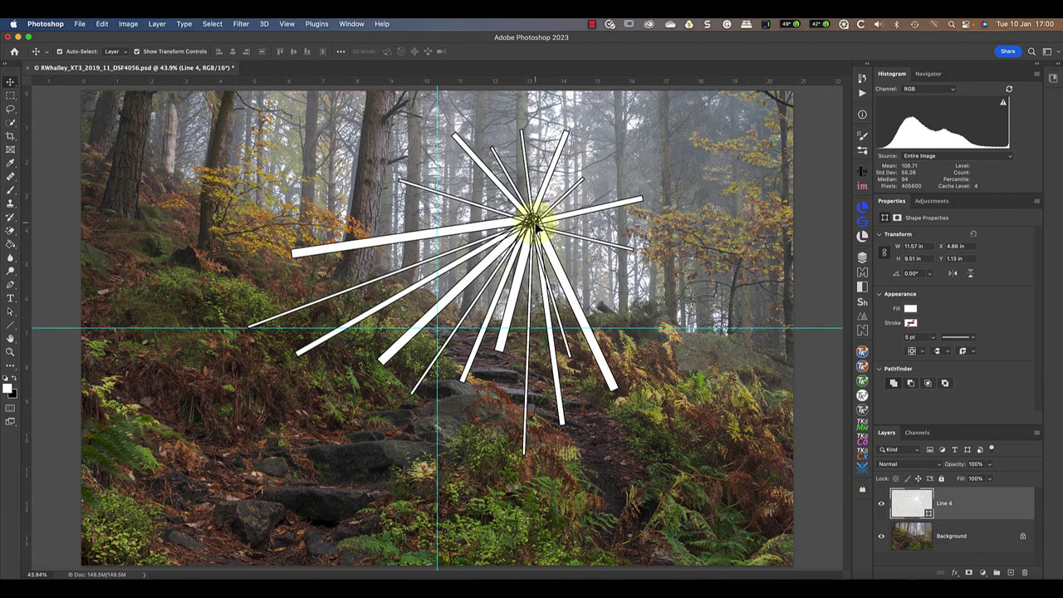
drag(540, 225, 445, 323)
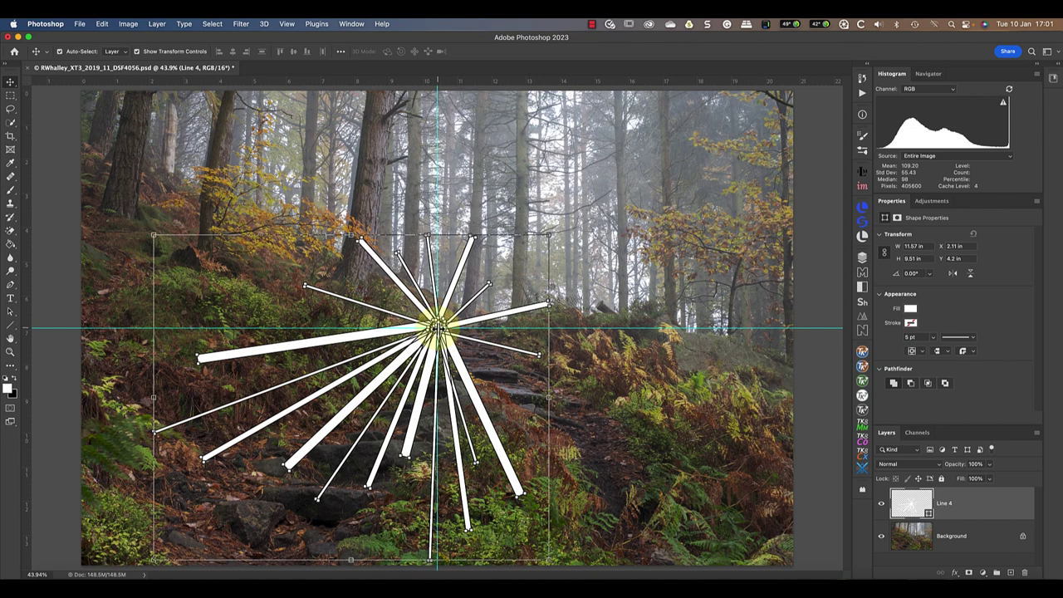
Convert the Line 4 layer into a Smart Object using Convert for Smart Filters.
click(240, 23)
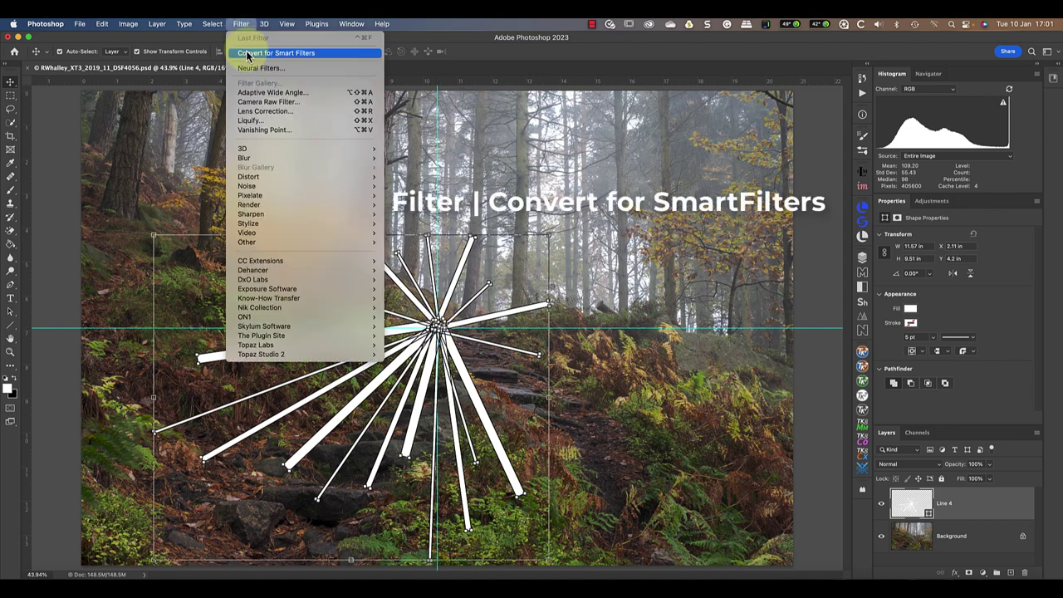
click(247, 55)
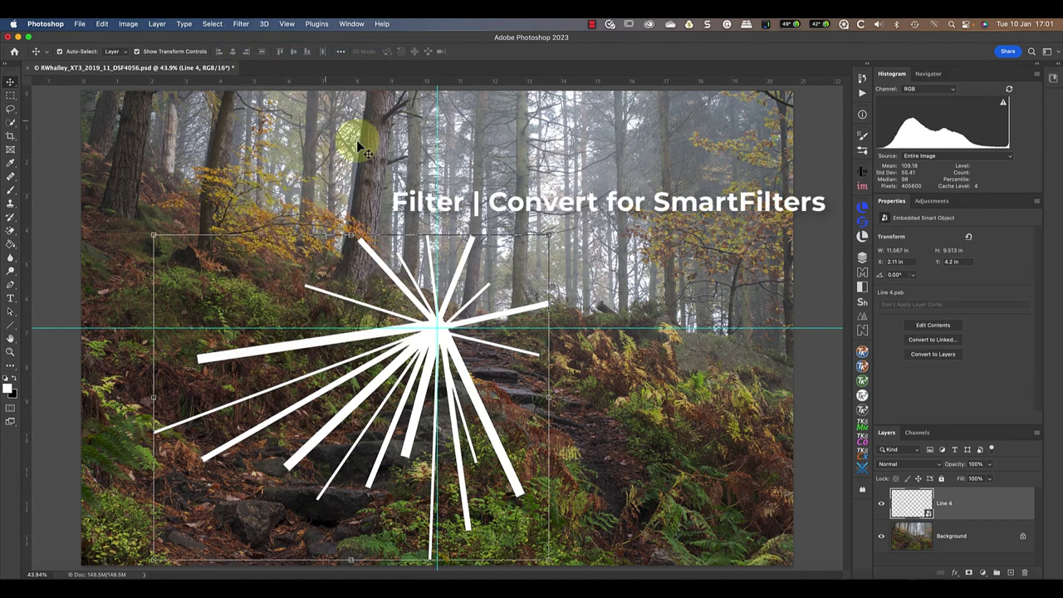
click(242, 23)
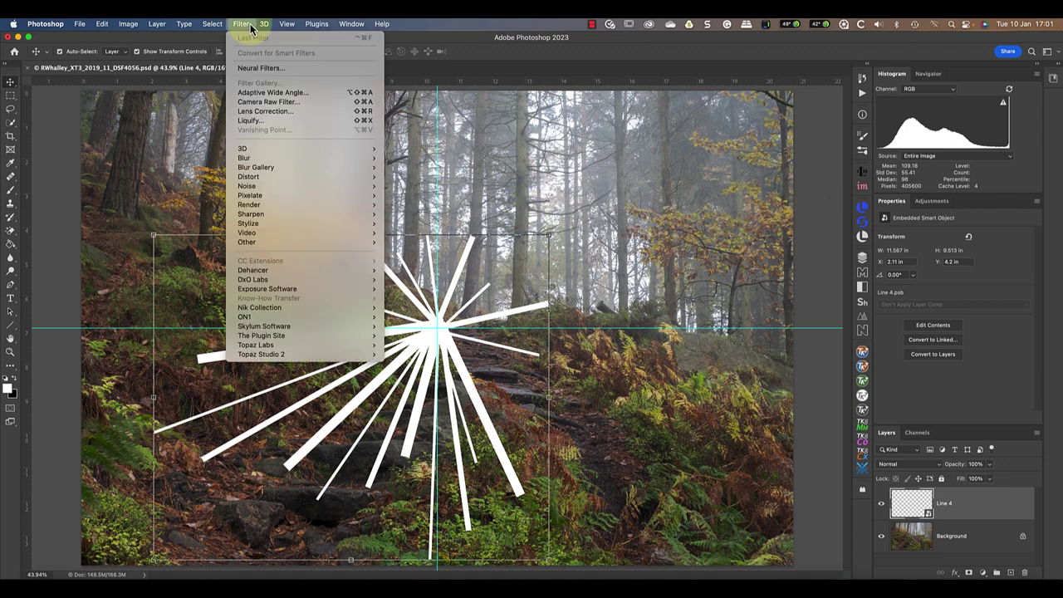
mouse_move(309, 157)
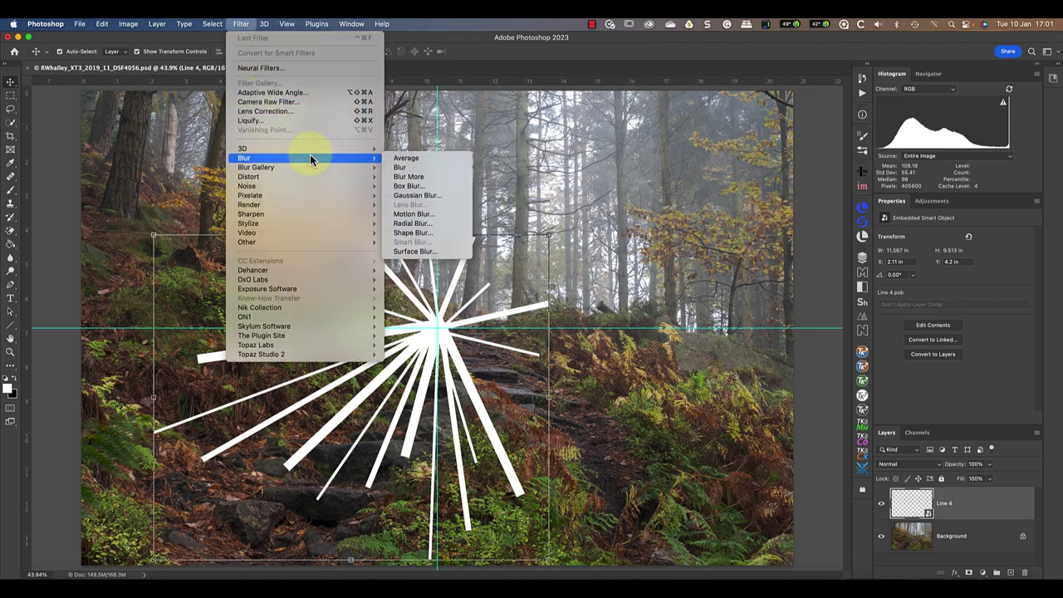
Apply a Spin Radial Blur of about 20 to the starburst.
click(421, 224)
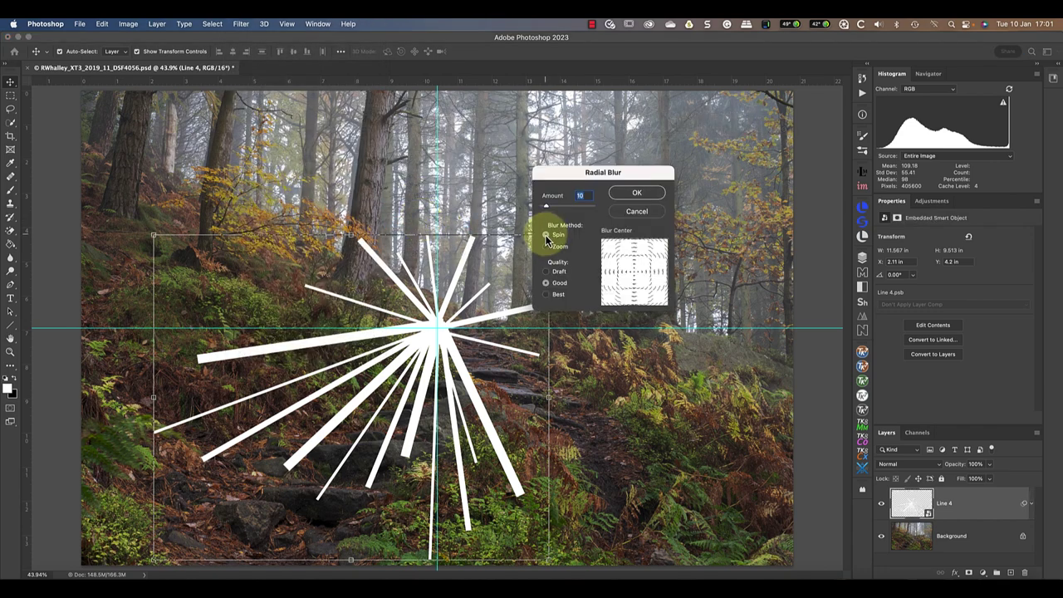
drag(546, 206, 552, 208)
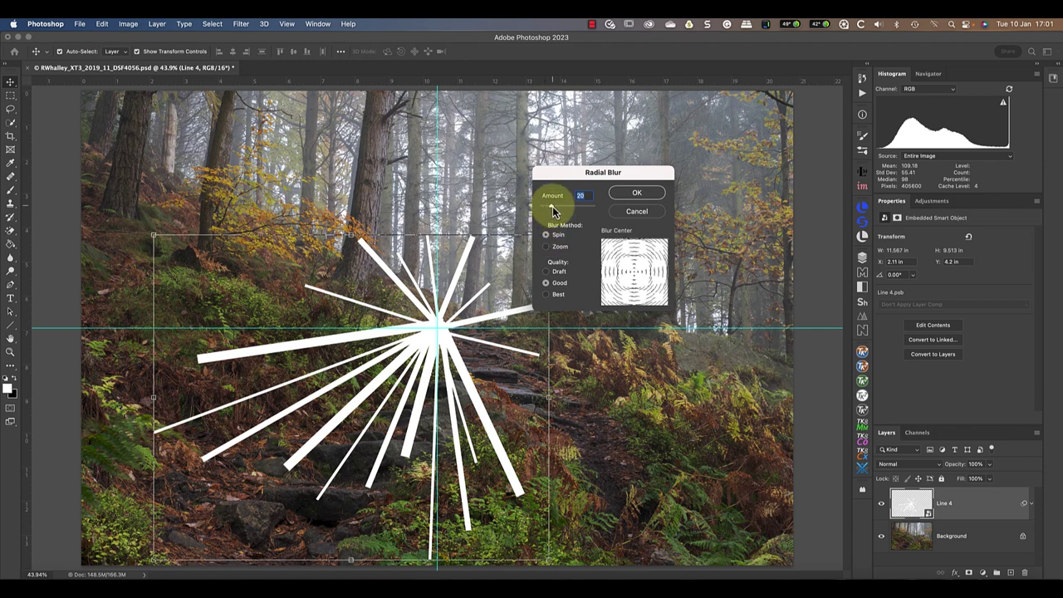
click(635, 195)
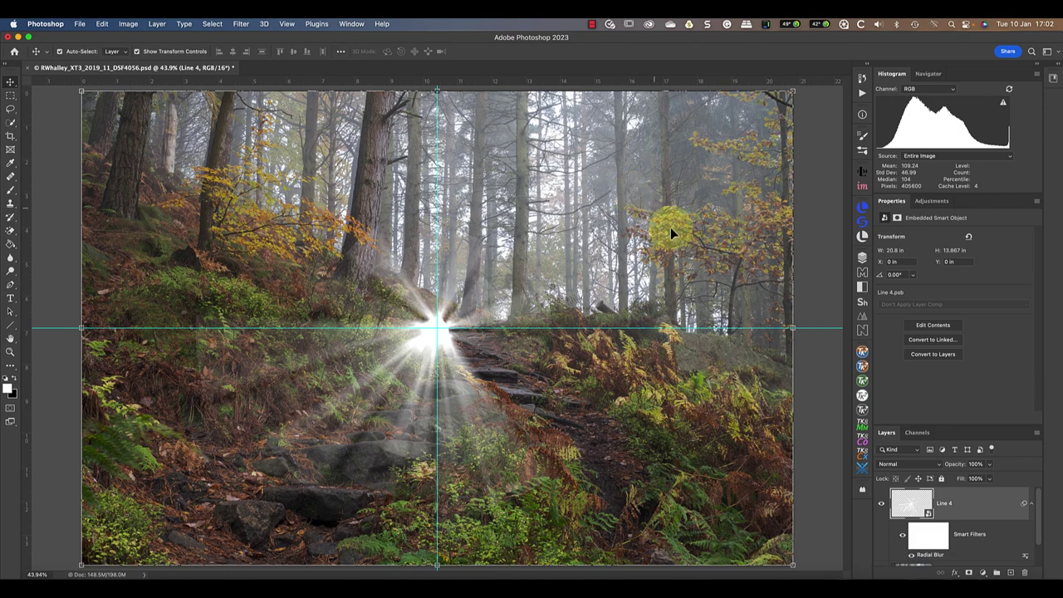
Reopen the Radial Blur smart filter and raise Amount from 20 to 25.
double_click(908, 546)
drag(554, 210, 557, 210)
click(637, 191)
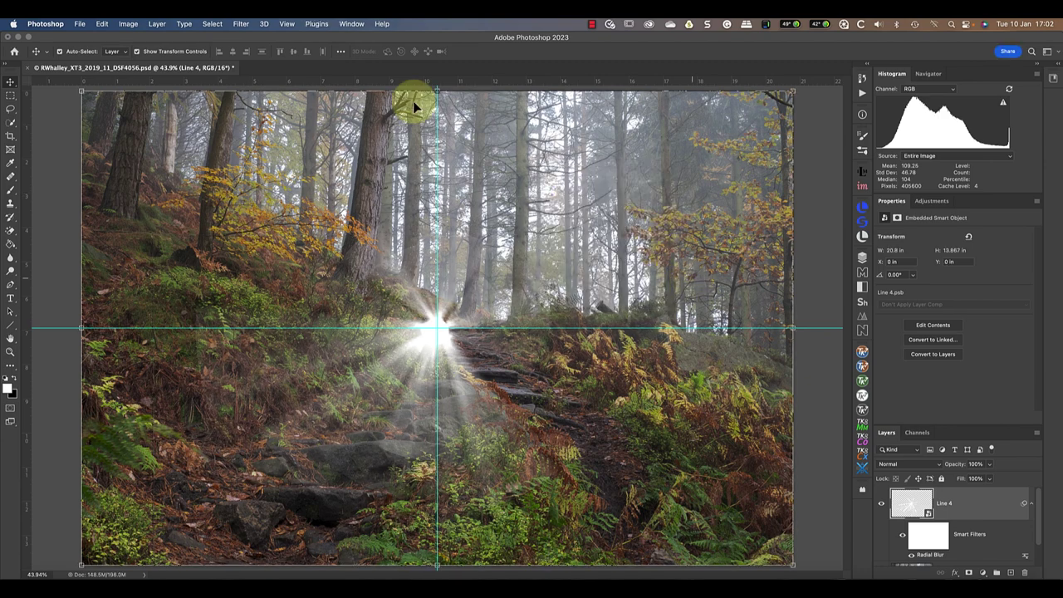
Clear all guides and move the blurred starburst up and right into the trees.
click(287, 24)
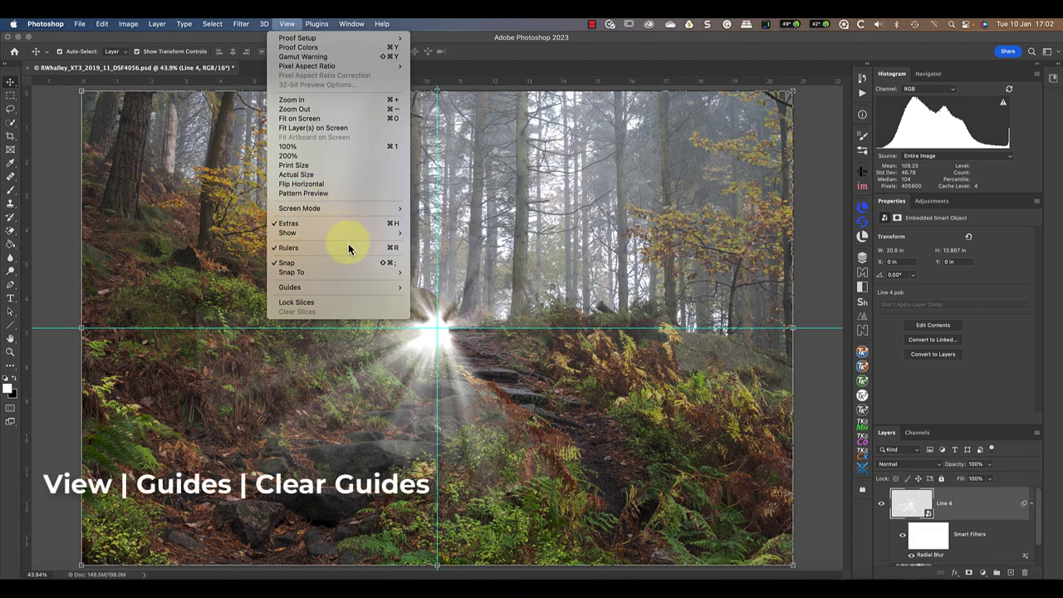
mouse_move(368, 287)
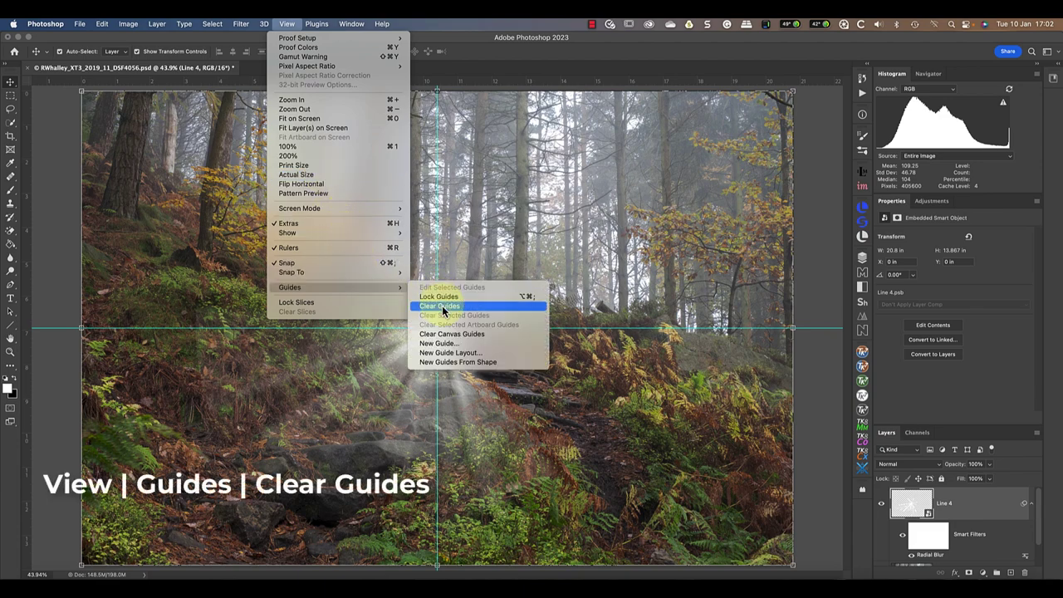
click(442, 306)
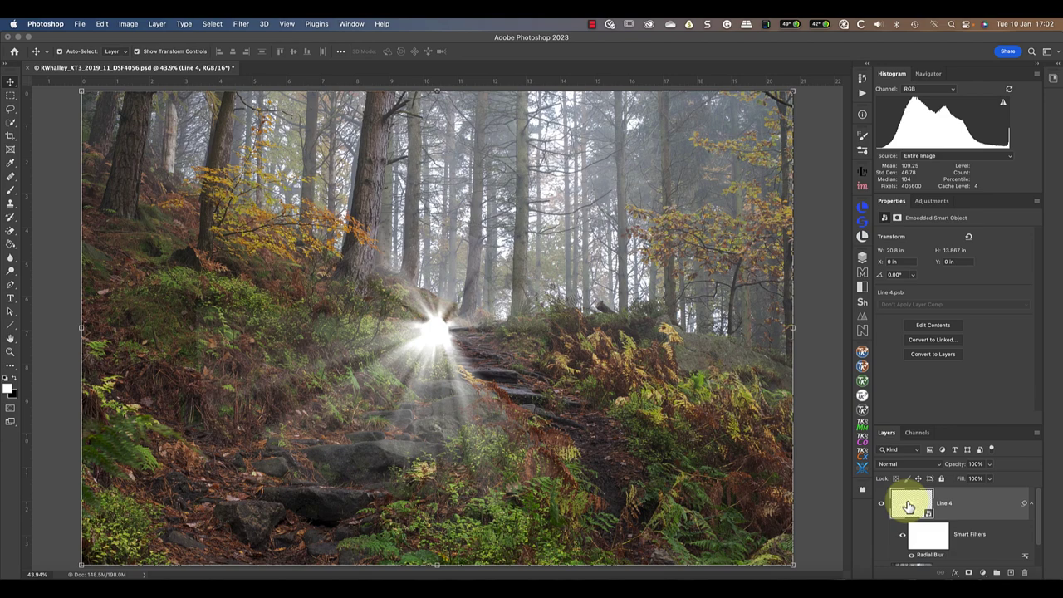
click(425, 338)
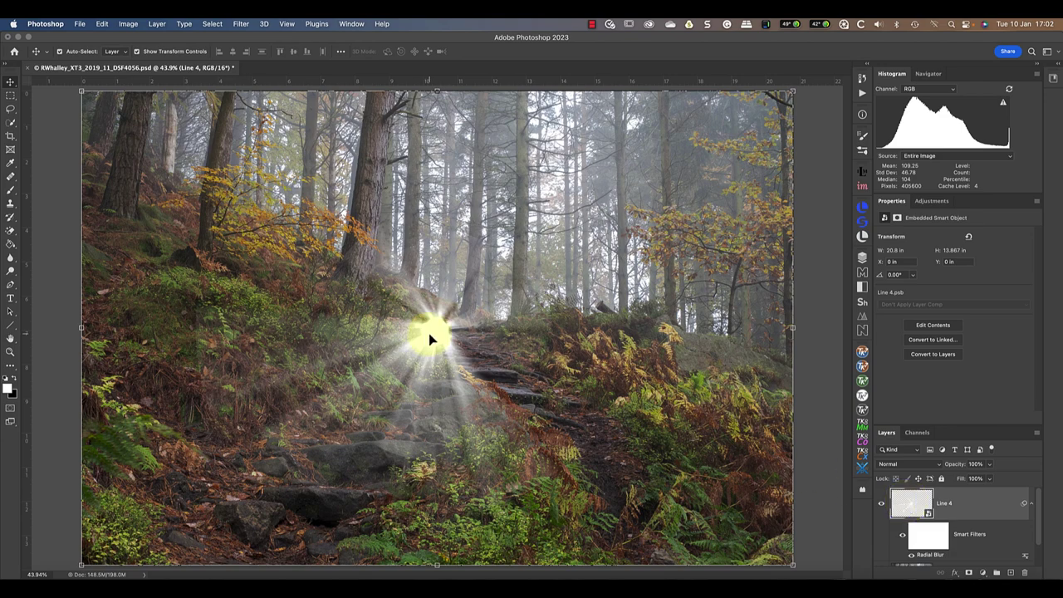
drag(430, 338, 542, 215)
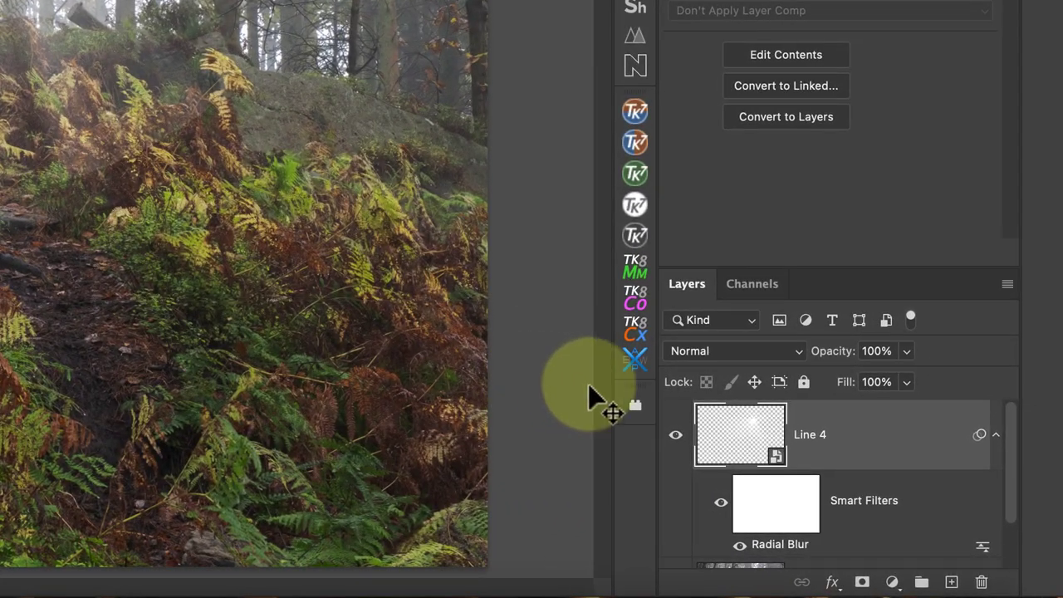
Give Line 4 a white layer mask and shrink the brush from 600 to 200 to soften the flare centre.
click(779, 455)
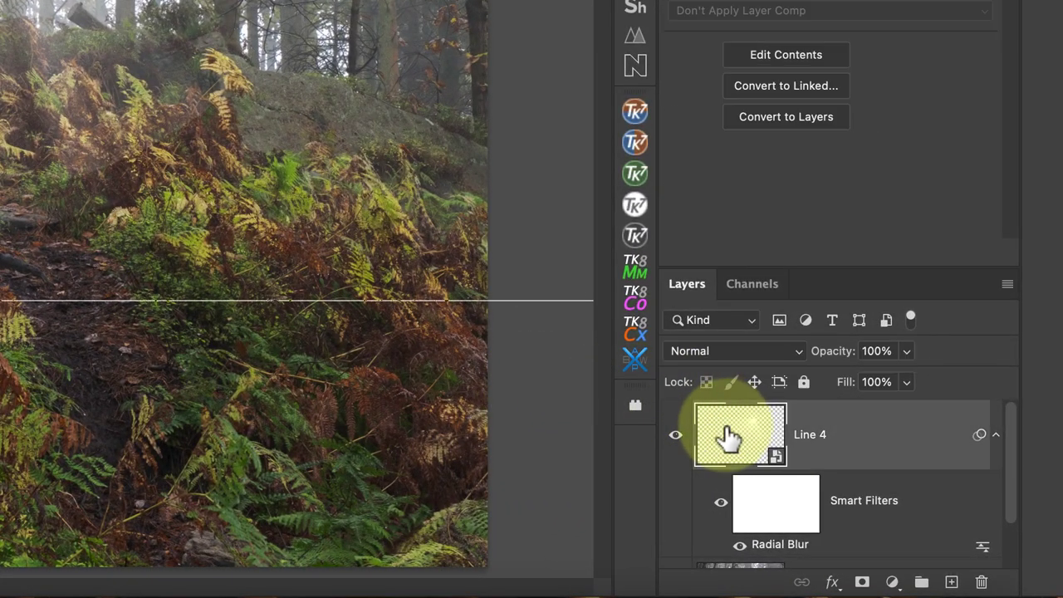
click(862, 582)
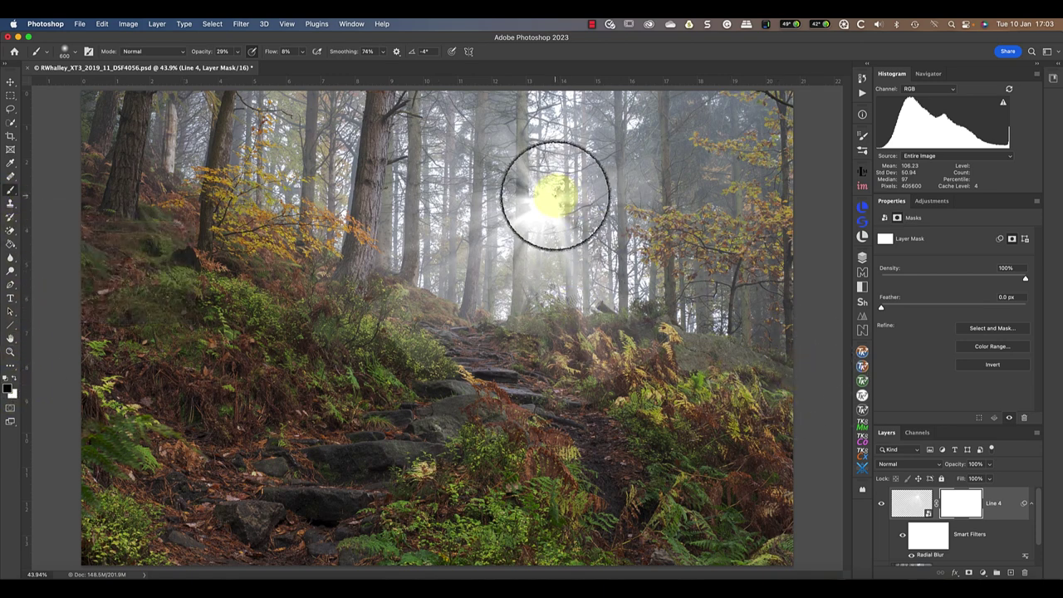
key(bracketleft)
key(bracketleft)
key(bracketleft)
key(bracketleft)
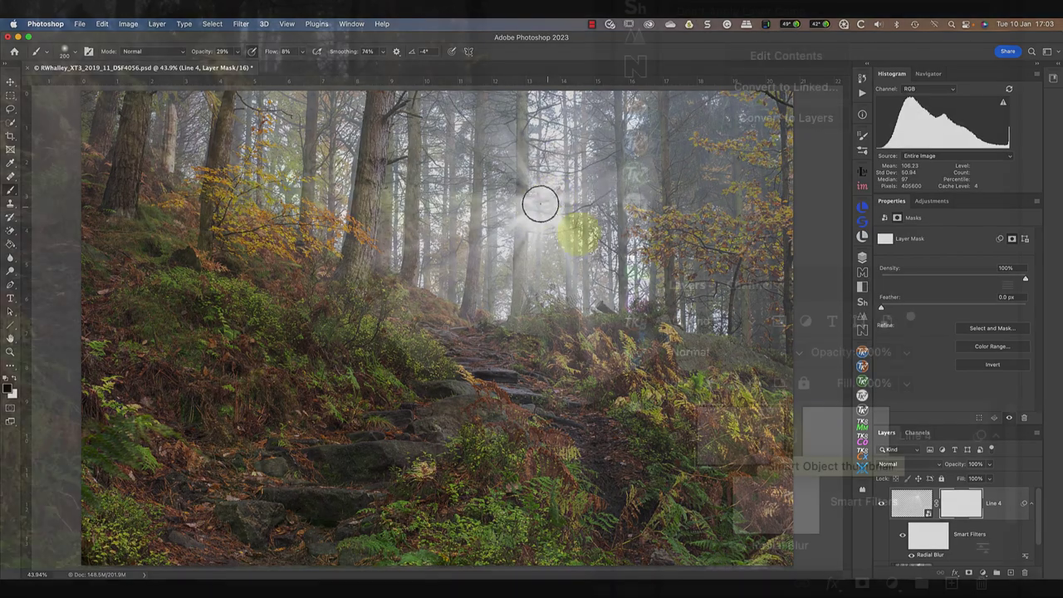
click(914, 505)
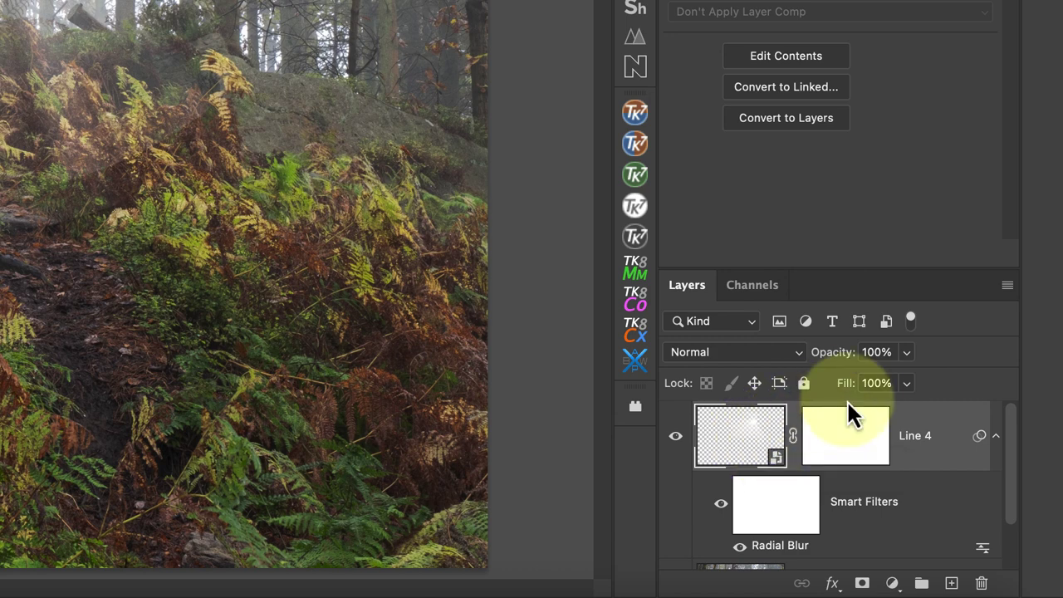
Switch the Line 4 rays to Screen blend mode and lower their opacity to 91%.
click(800, 358)
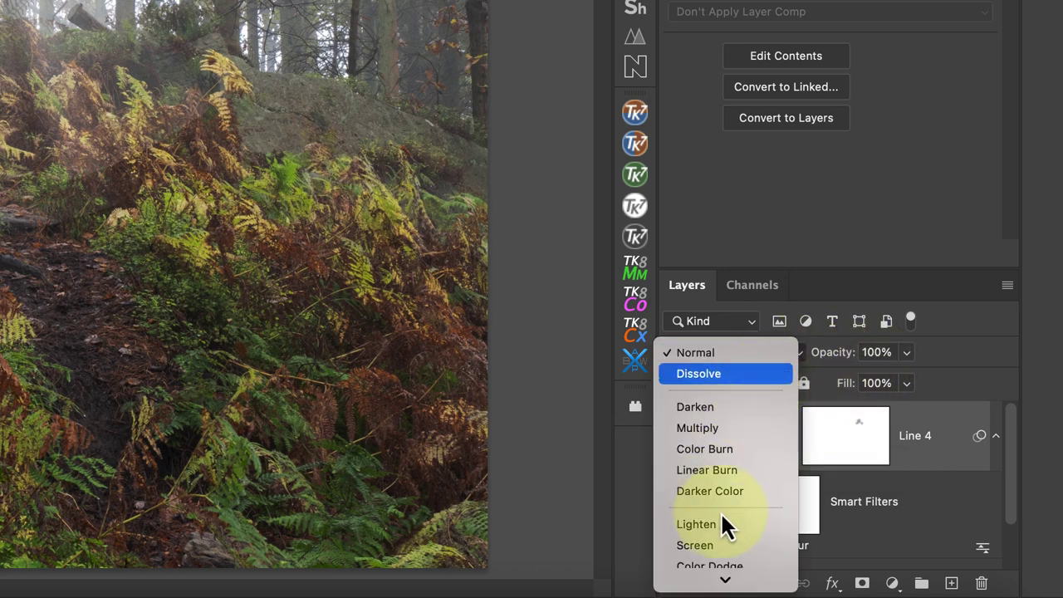
click(710, 545)
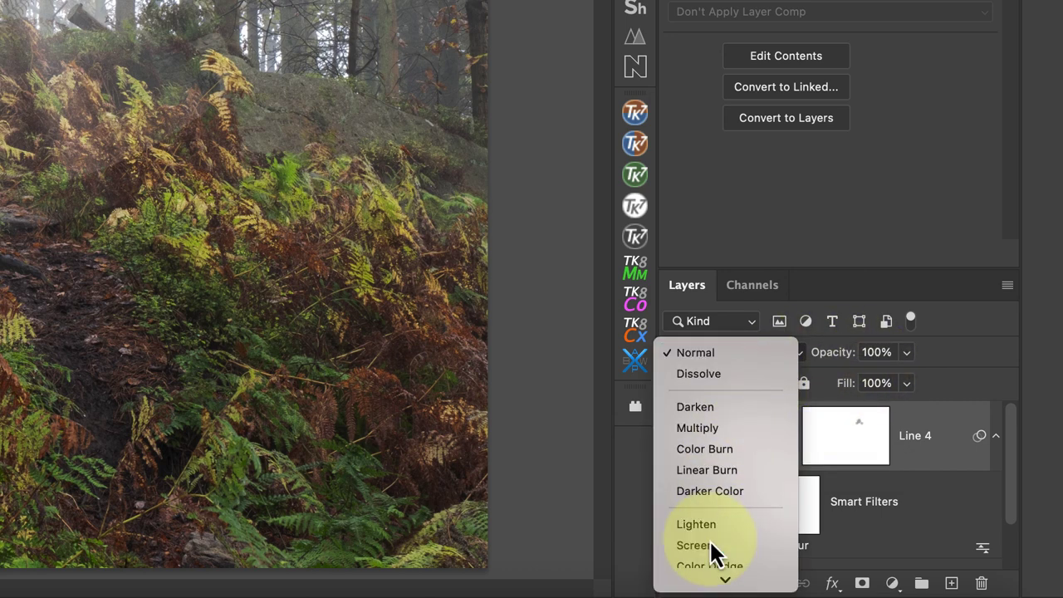
click(906, 354)
mouse_move(909, 383)
mouse_down()
mouse_move(876, 383)
mouse_move(901, 385)
mouse_up()
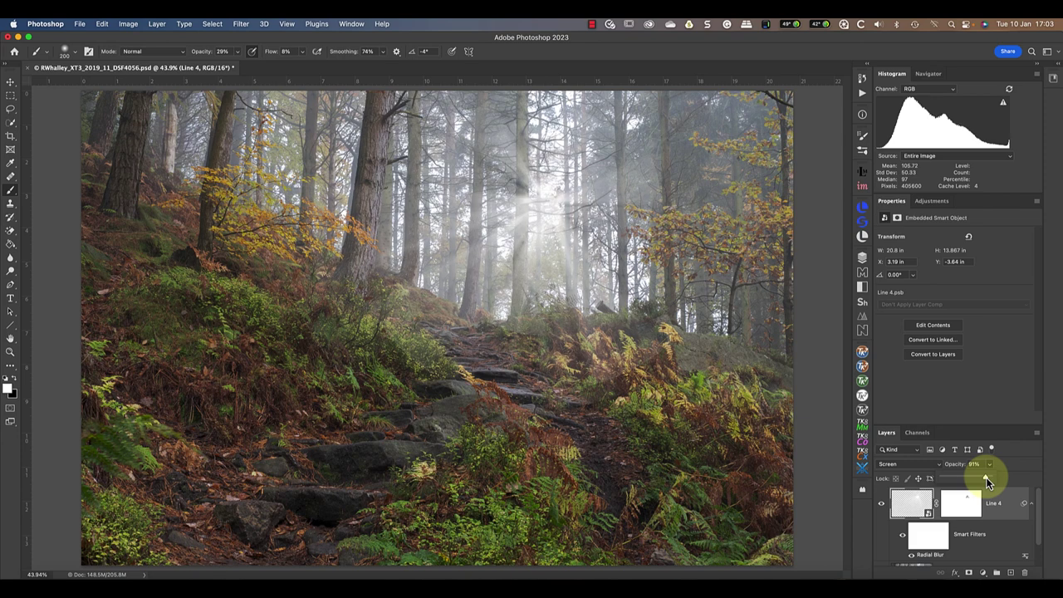
drag(987, 482, 985, 495)
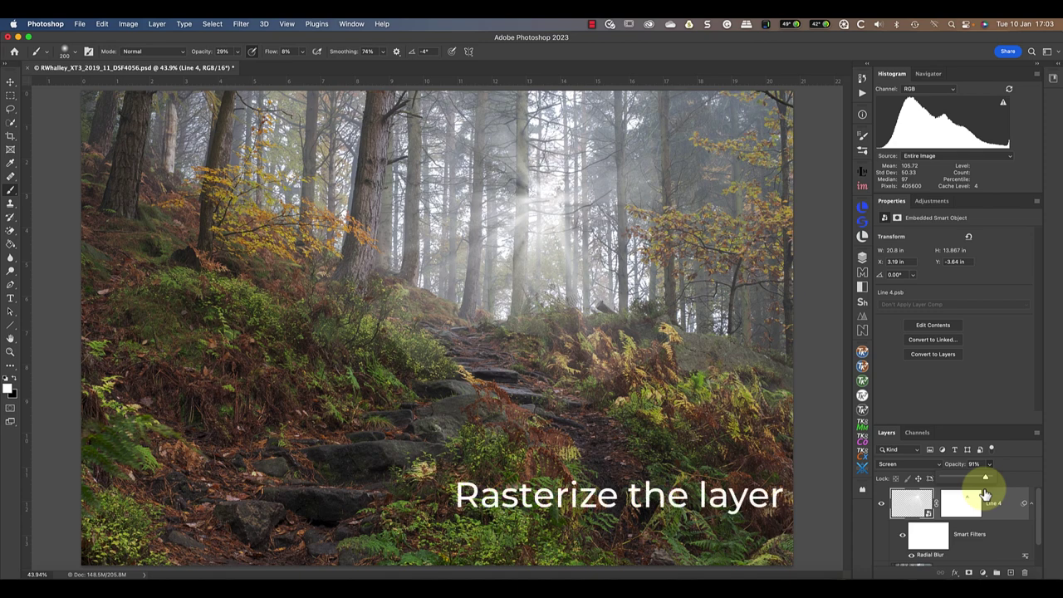
Rasterize Line 4, baking its Radial Blur smart filter into pixels while keeping the mask.
click(916, 512)
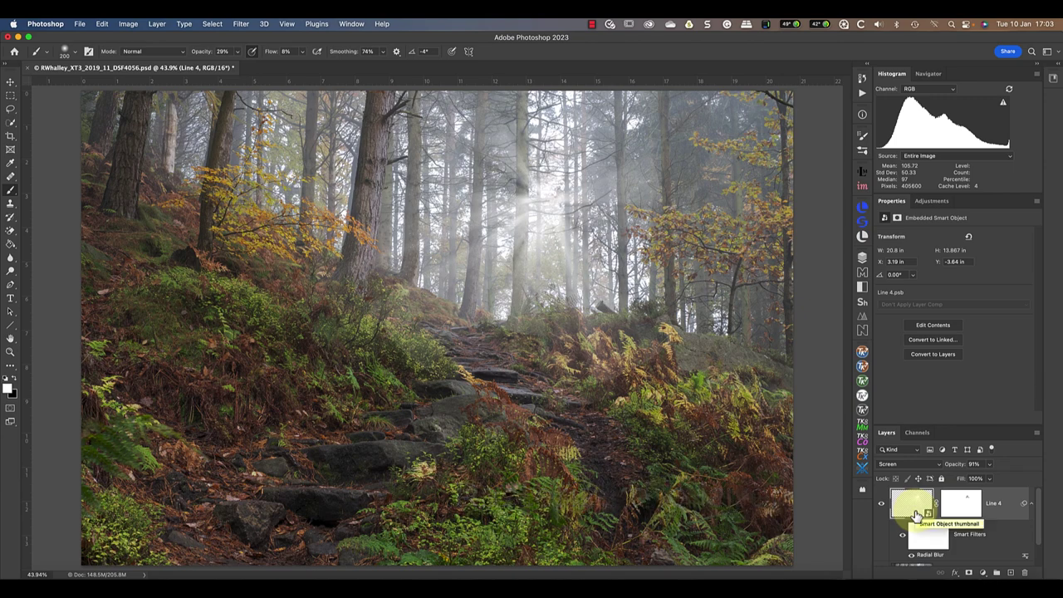
right_click(988, 513)
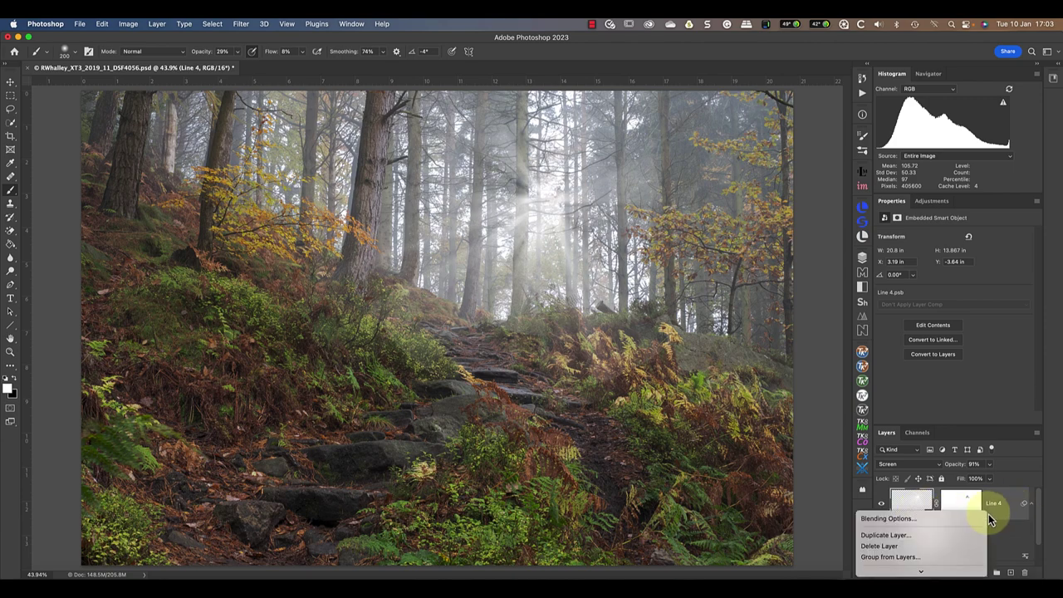
scroll(949, 524, down, 5)
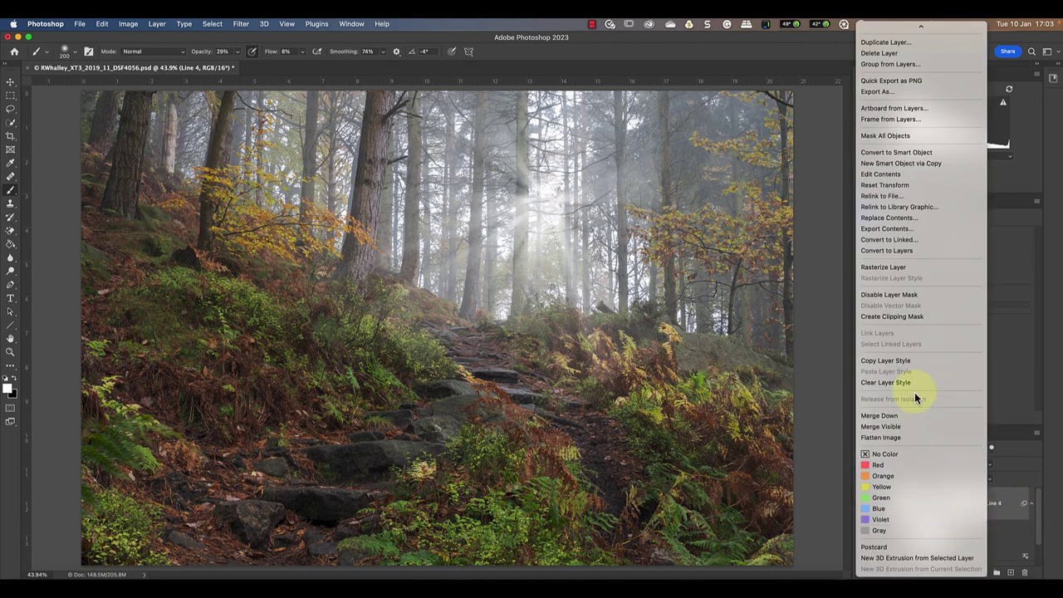
click(894, 267)
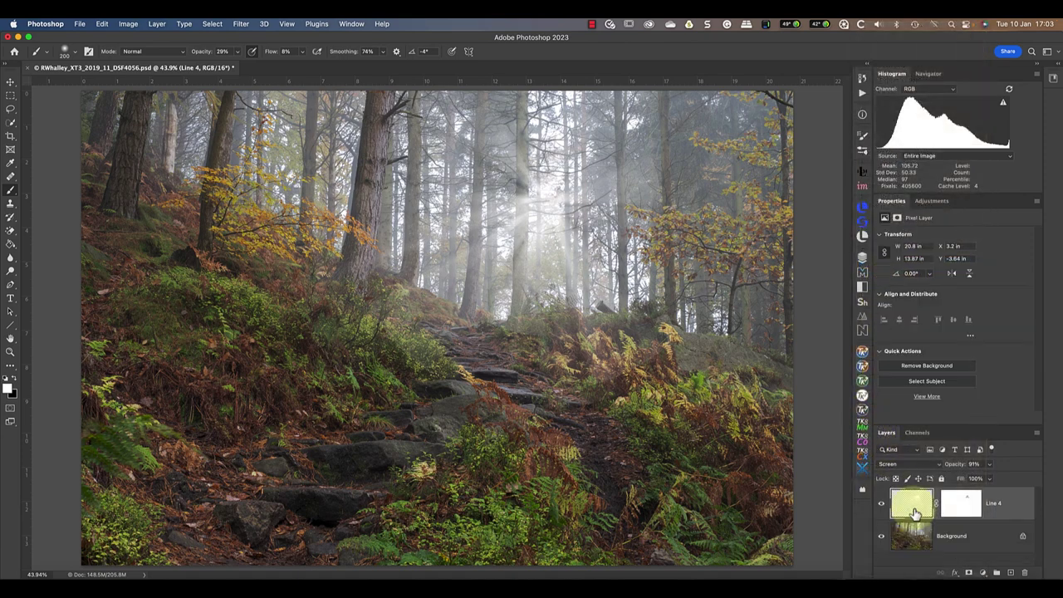
Rotate the Line 4 light rays about -13.9°, enlarging them to 101.17%, and commit the transform.
click(10, 80)
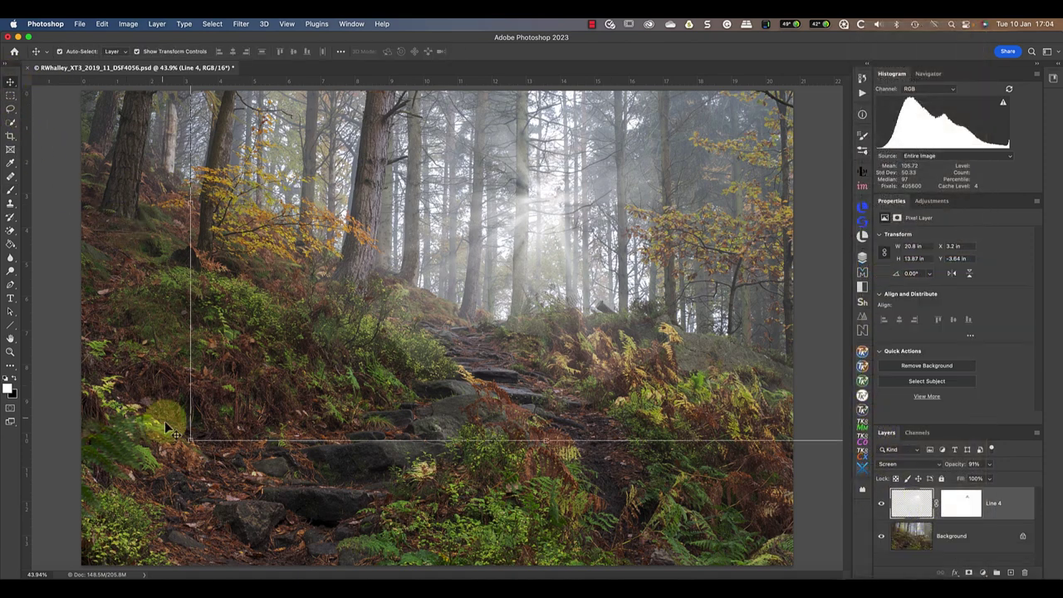
click(191, 441)
drag(190, 441, 244, 523)
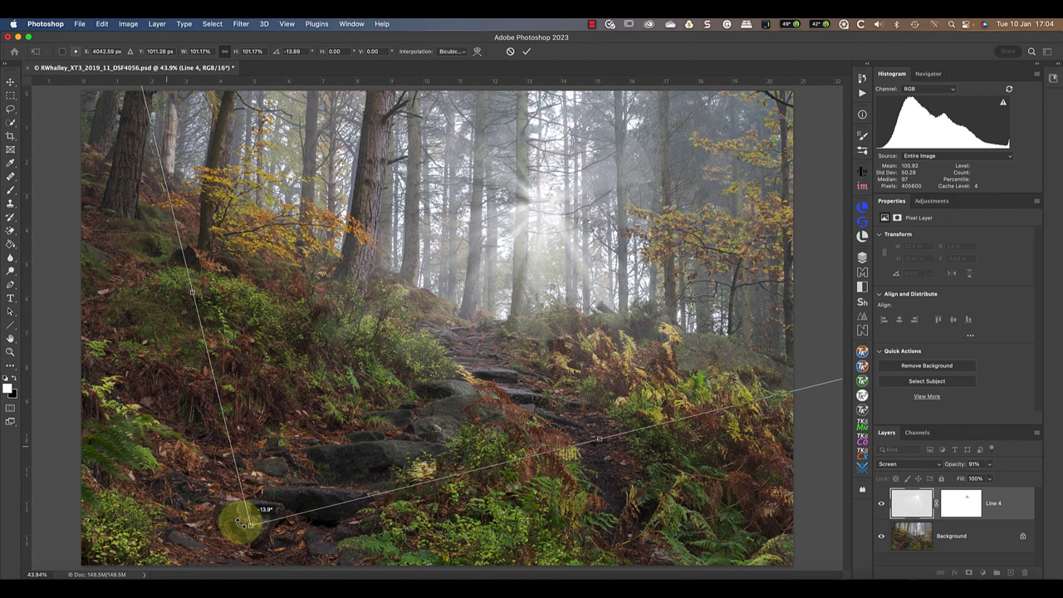
click(528, 53)
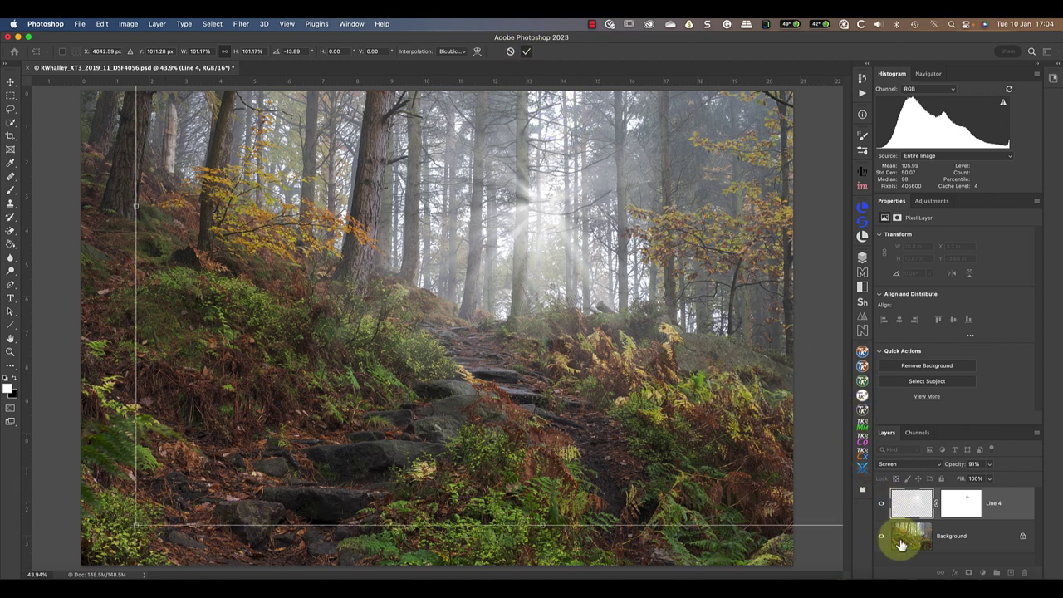